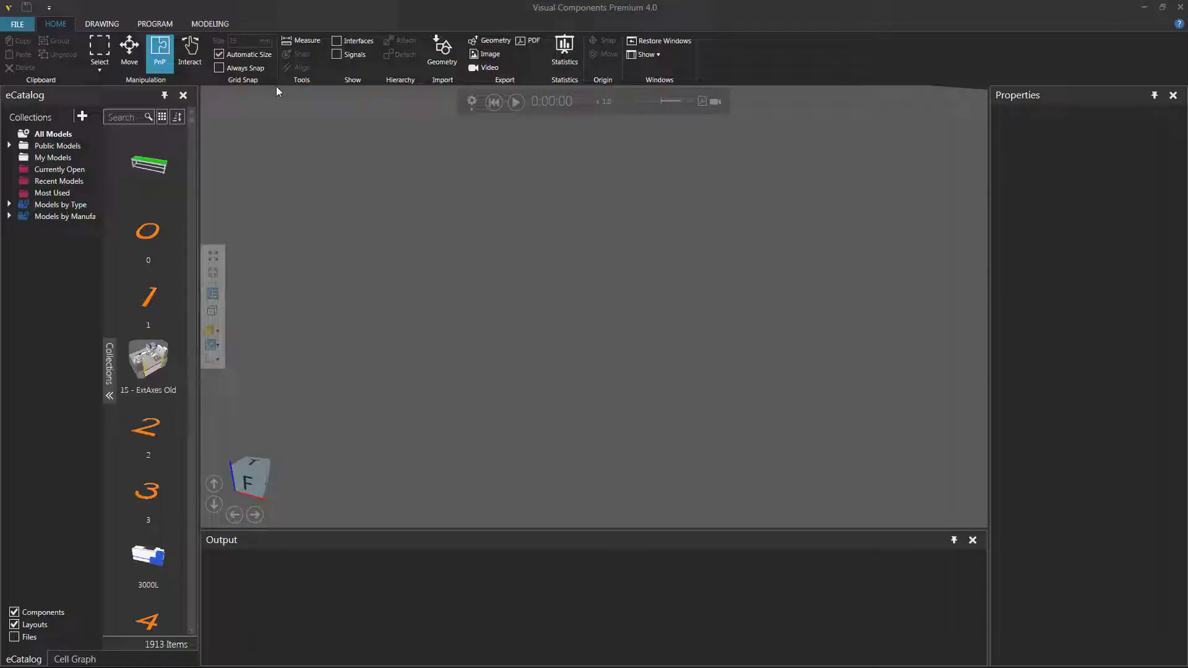
Create a new component containing a 100 mm box block
click(210, 22)
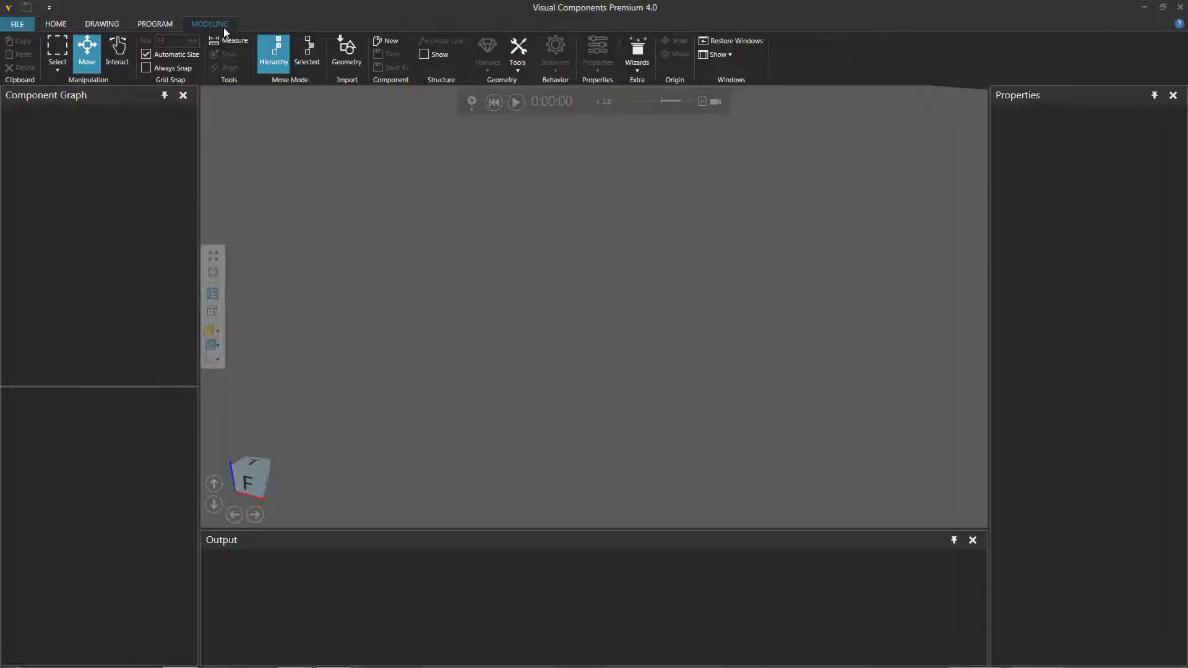
click(386, 43)
click(487, 59)
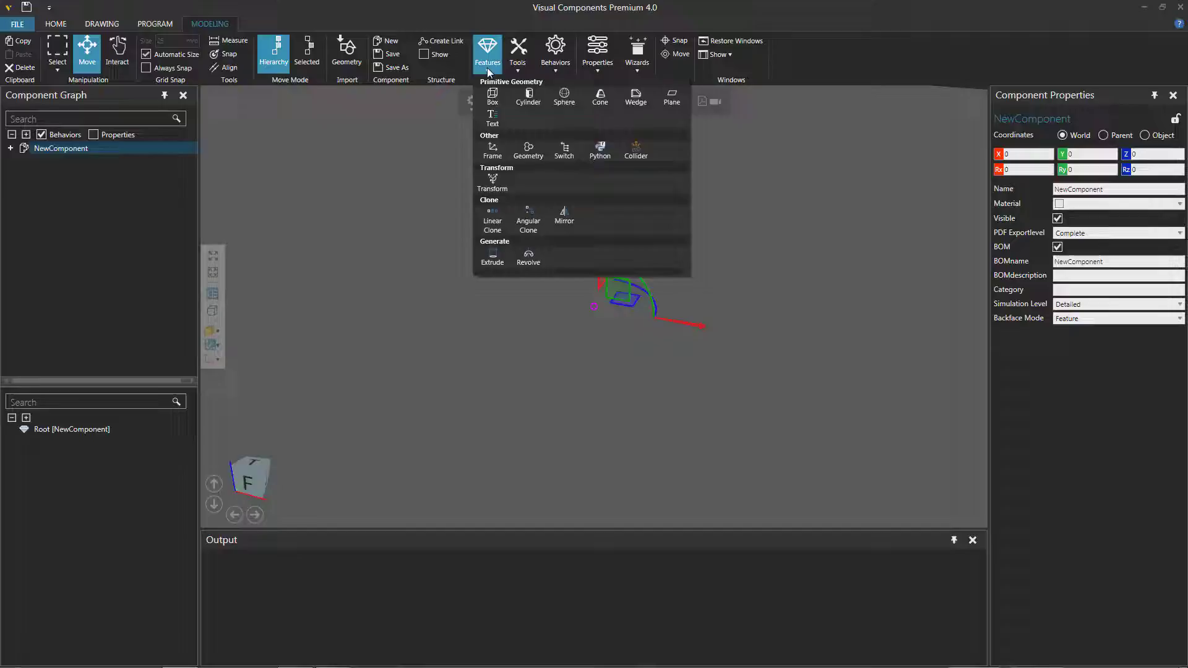
click(491, 96)
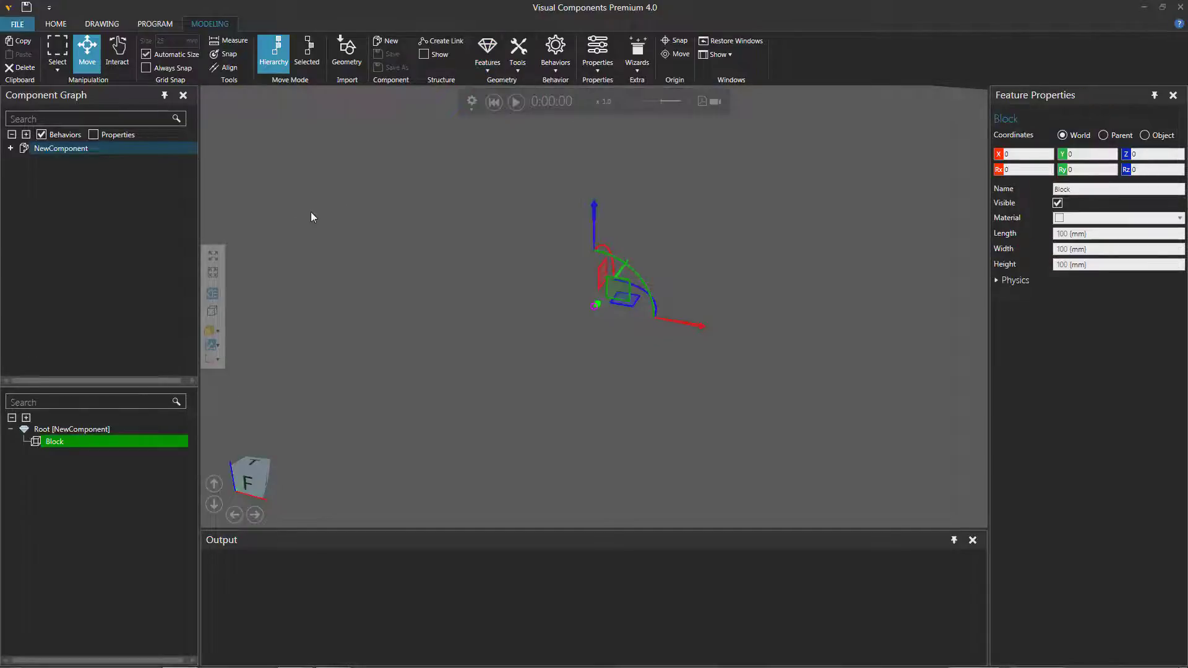
click(213, 255)
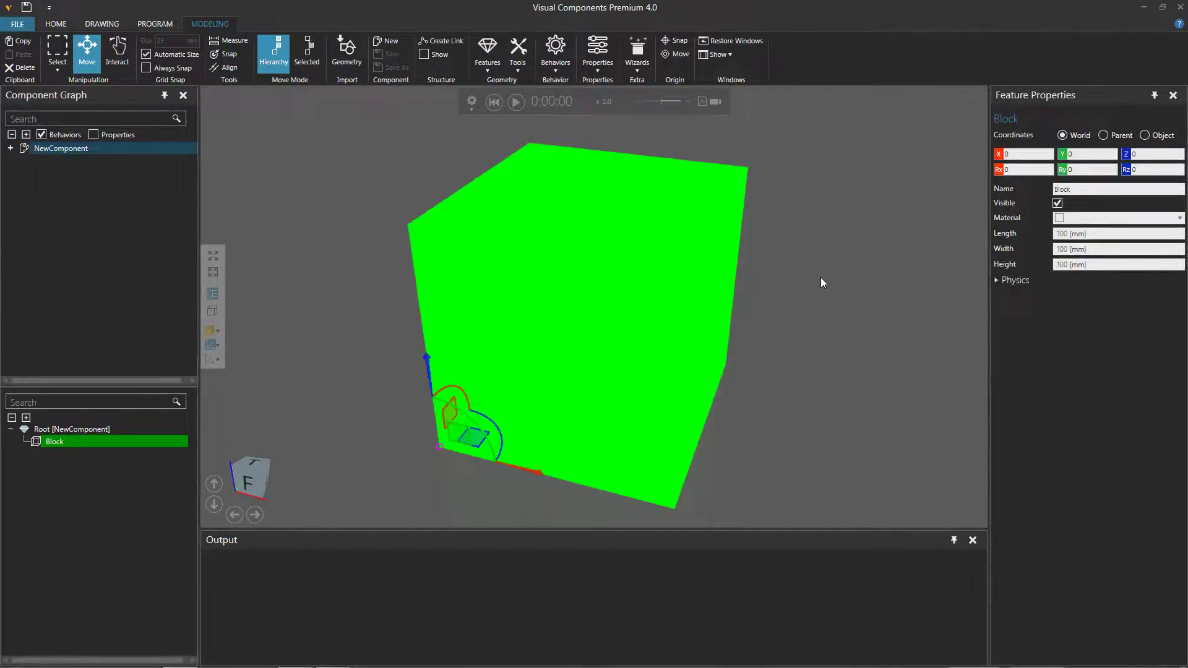
Give the block a Box collider
click(997, 281)
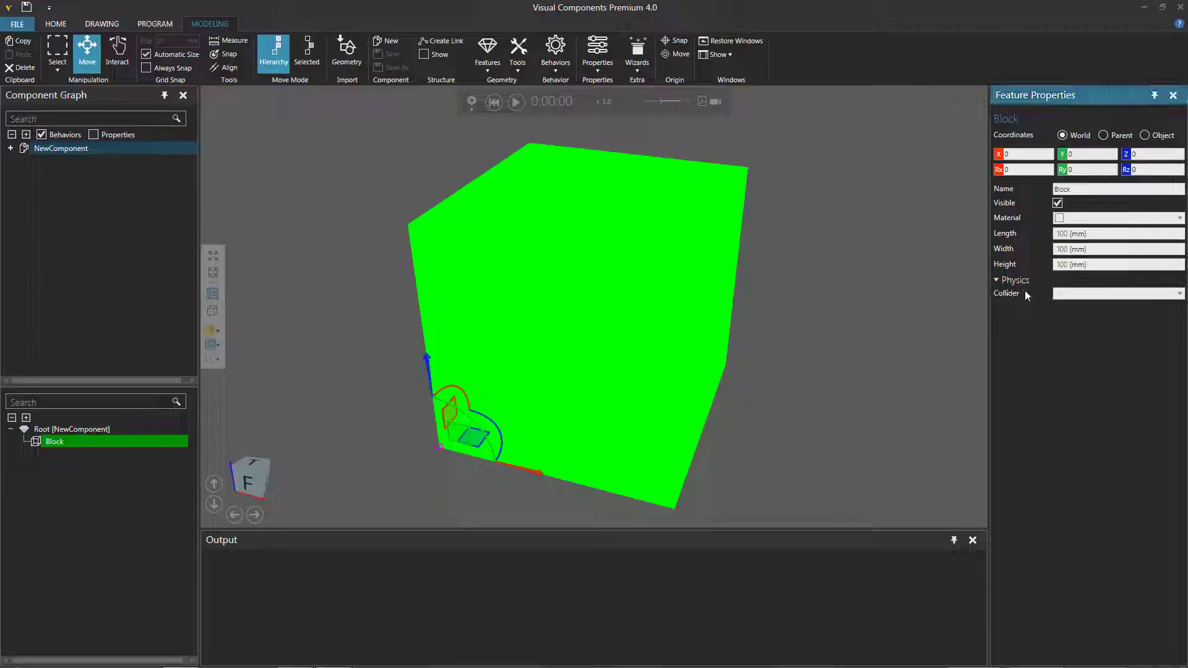
click(1069, 294)
click(1071, 333)
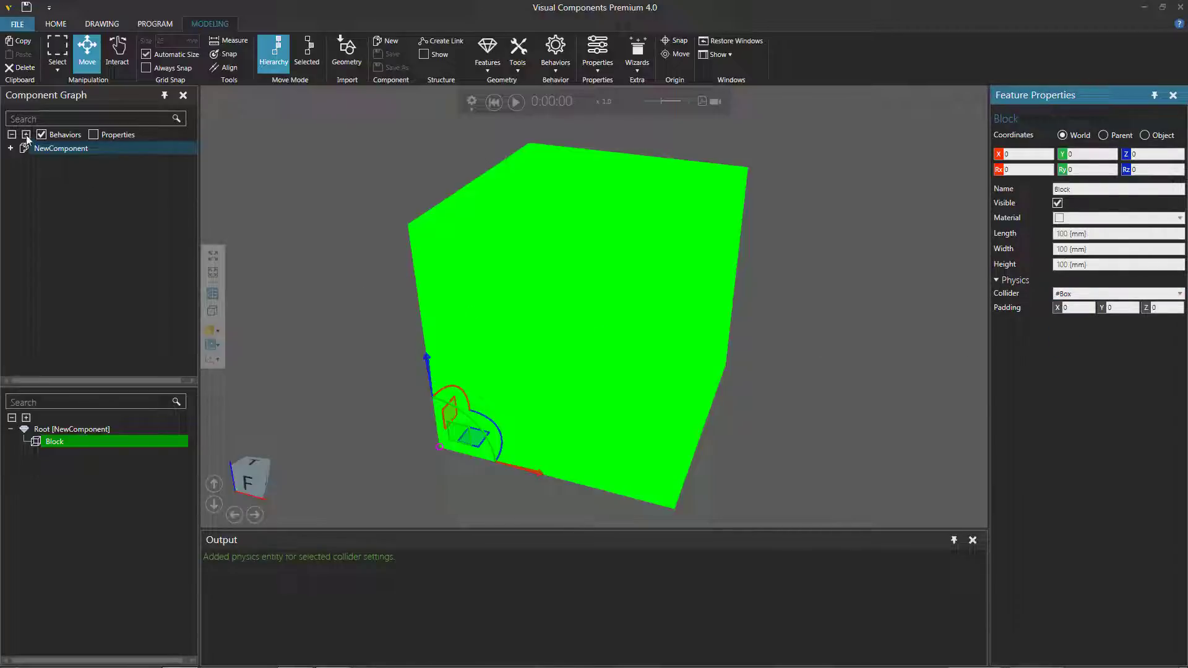
Check the block's PhysicsEntity, run the simulation and drag the falling cube
click(10, 148)
click(69, 175)
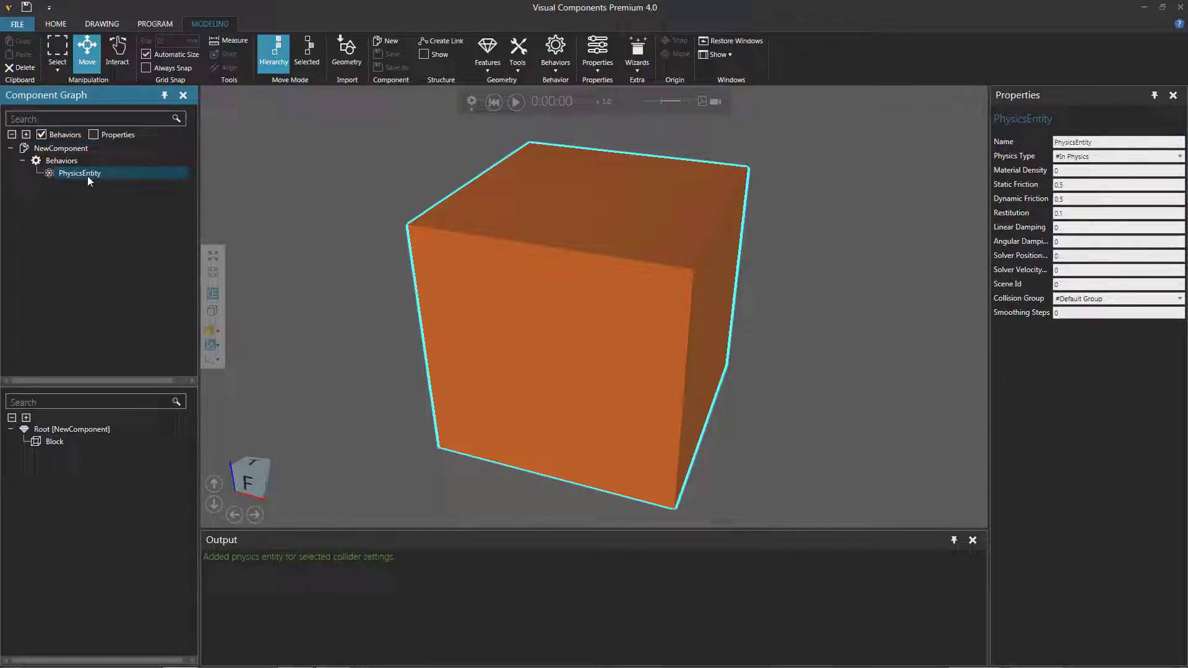
click(515, 103)
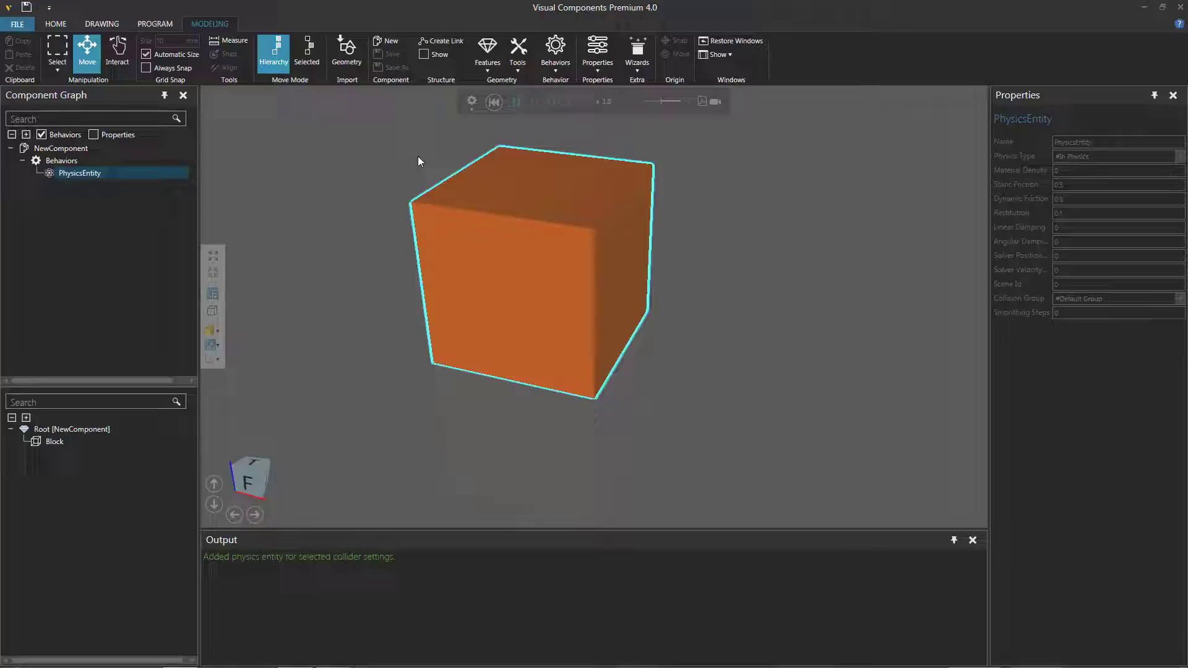
drag(474, 265, 581, 293)
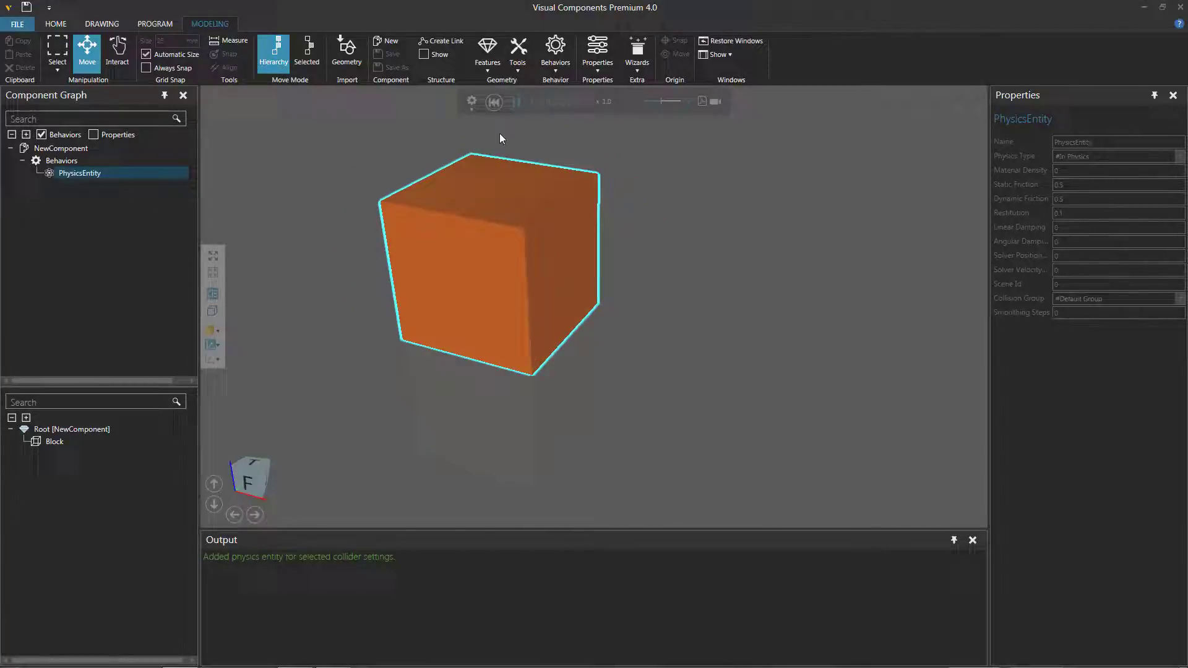
Reset the simulation and snap a new Link_1 to the block's right face centre (X 100, Y 50, Z 50)
click(494, 102)
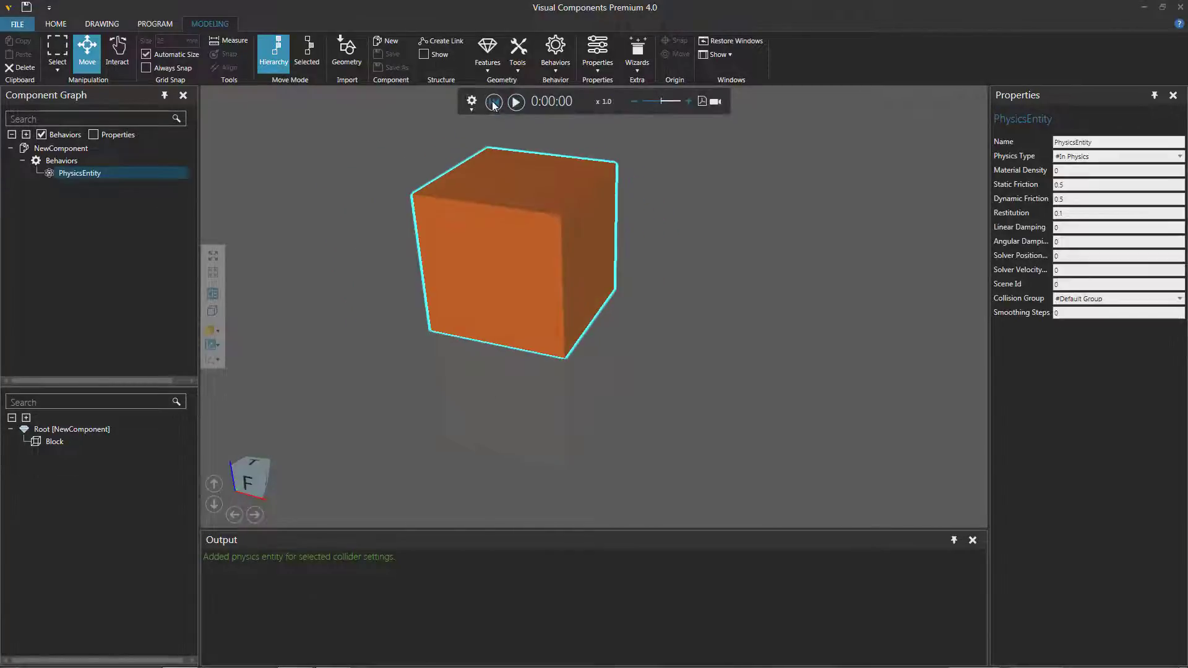
click(442, 41)
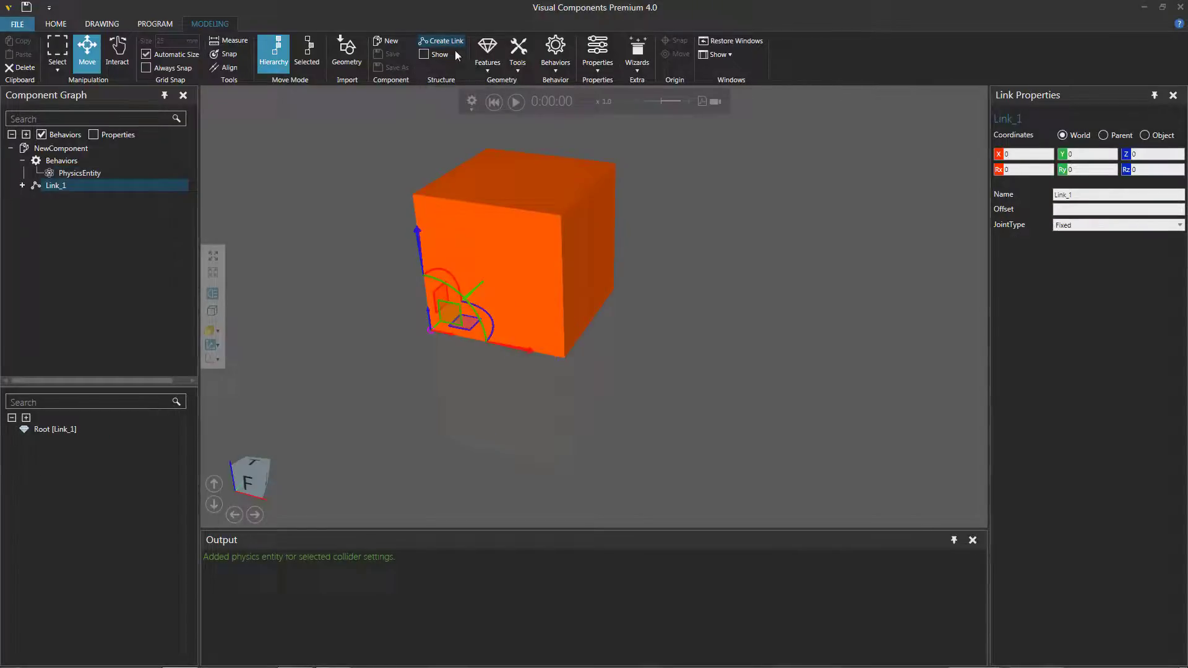
drag(433, 328, 589, 255)
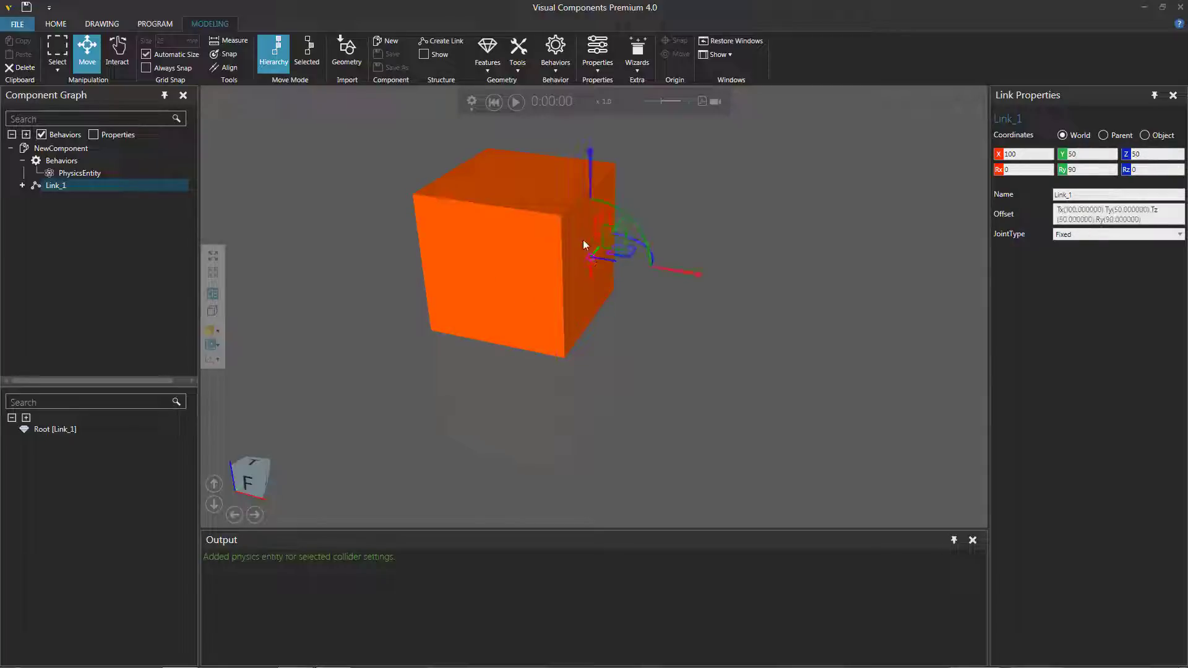
scroll(585, 279, up, 2)
scroll(584, 309, up, 2)
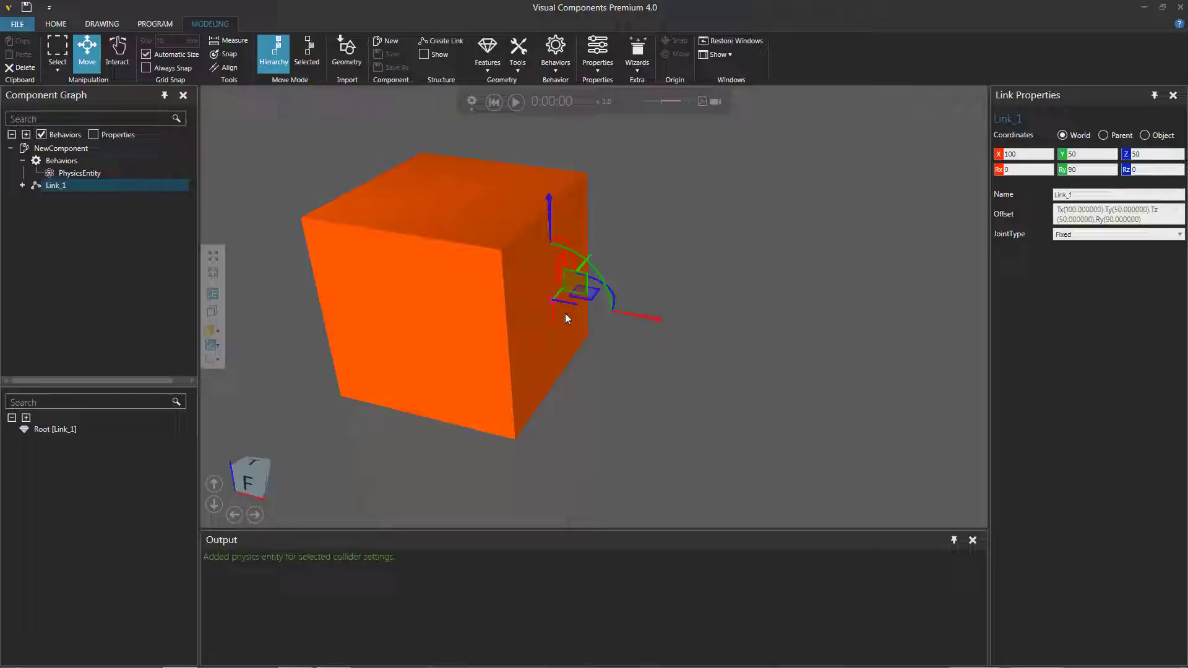
Add a cylinder on Link_1 with radius 25 mm and height 300 mm
click(487, 55)
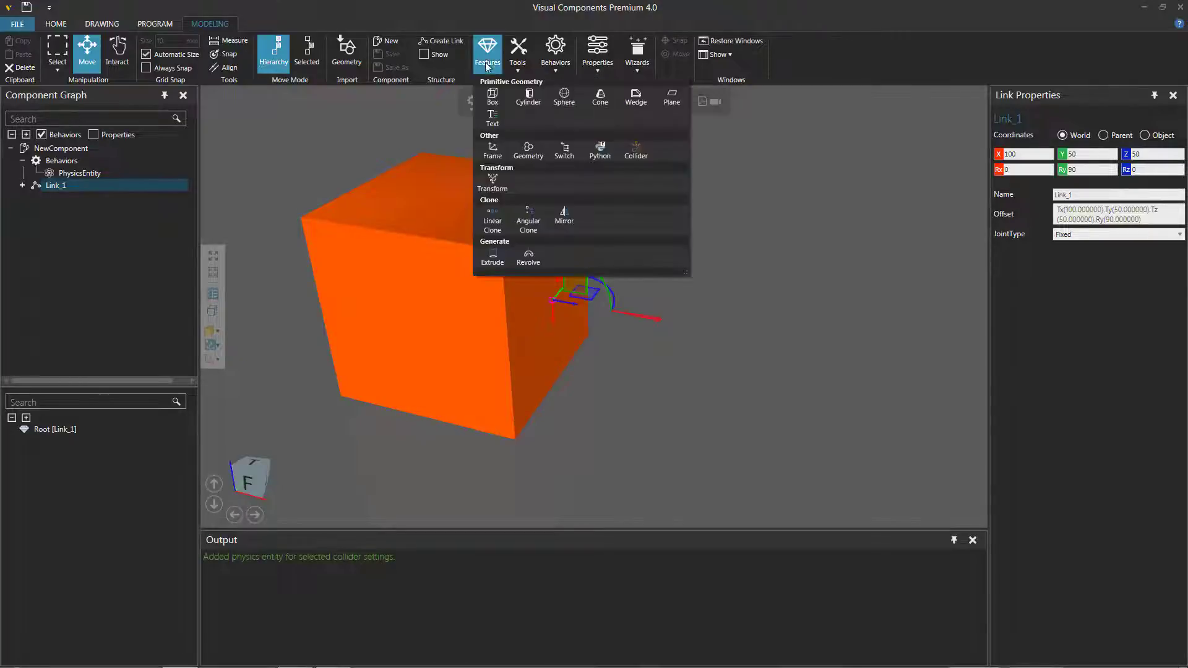
click(529, 96)
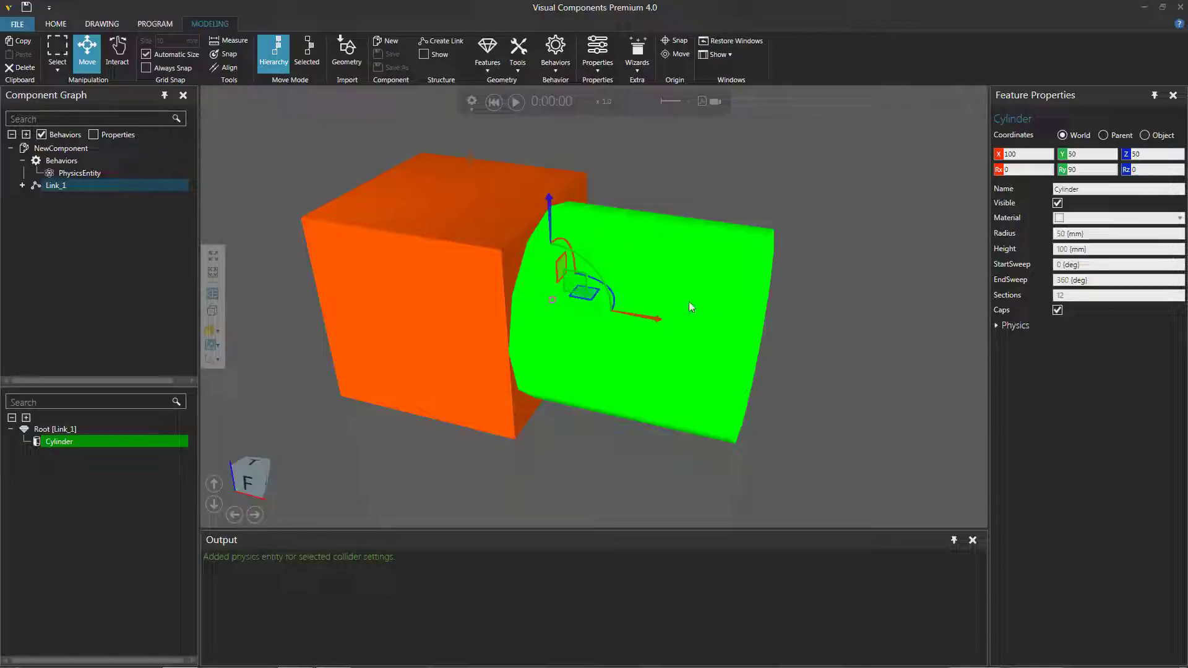
click(1107, 233)
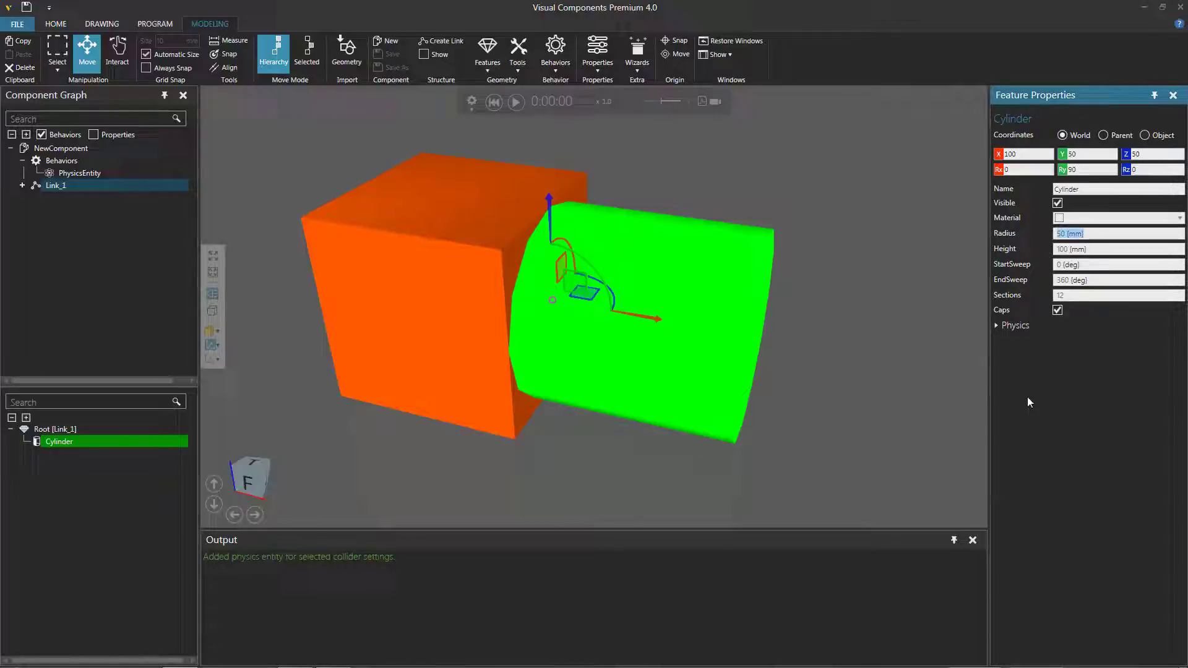
text(25)
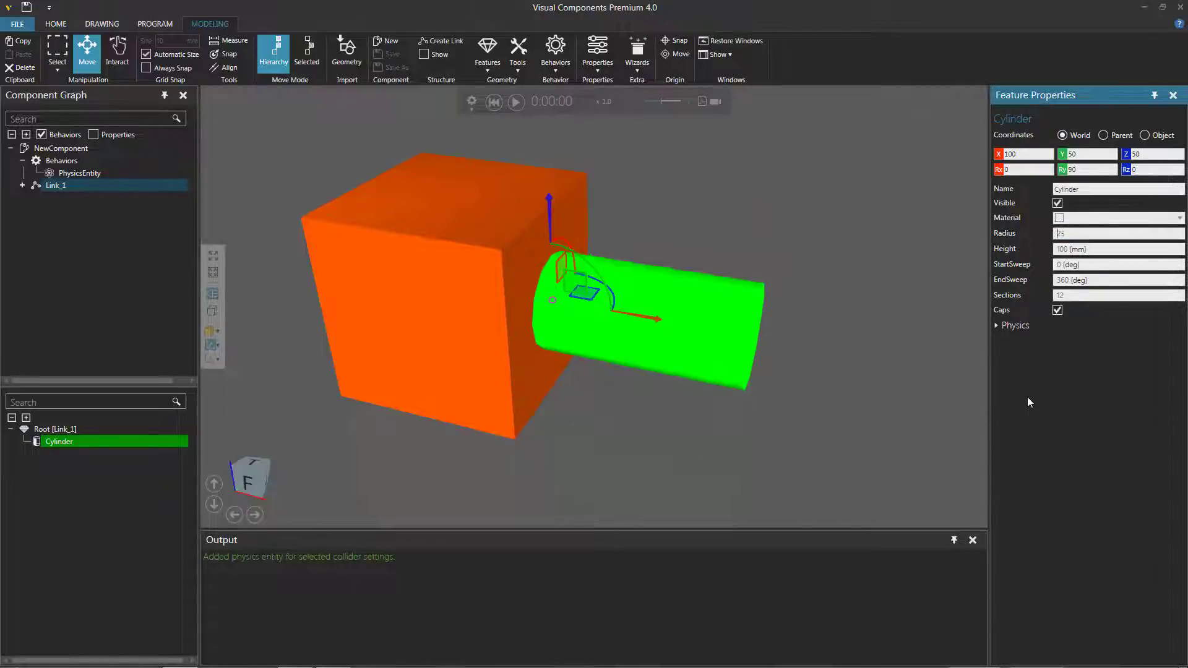
key(Tab)
text(300)
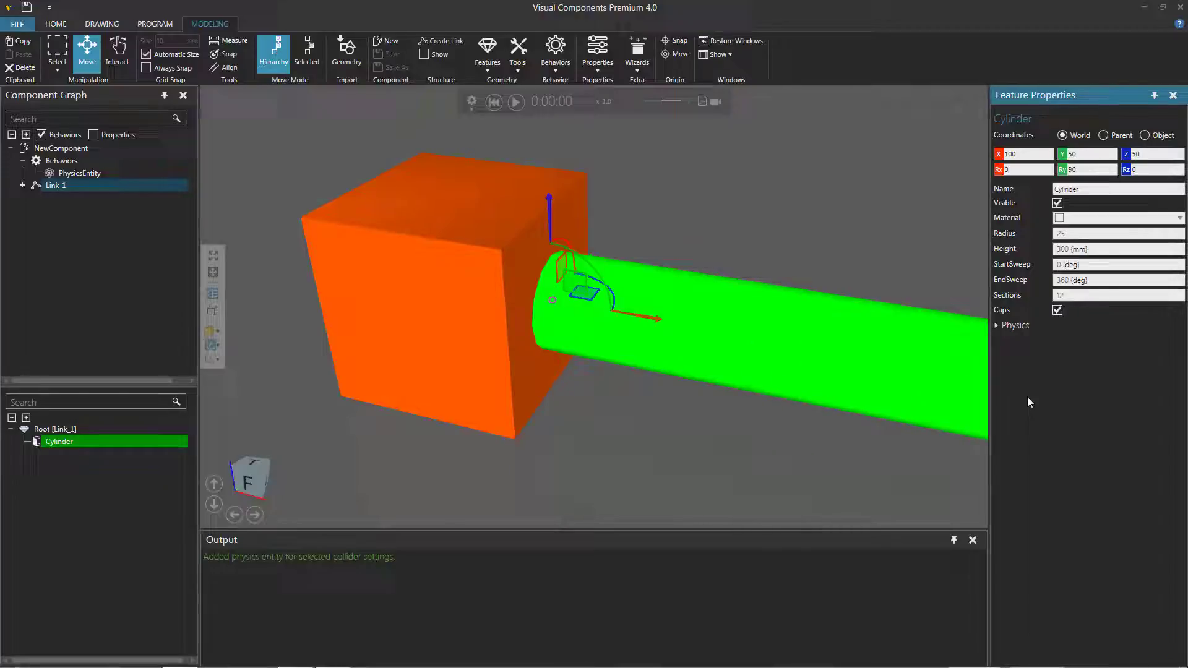
scroll(742, 276, down, 5)
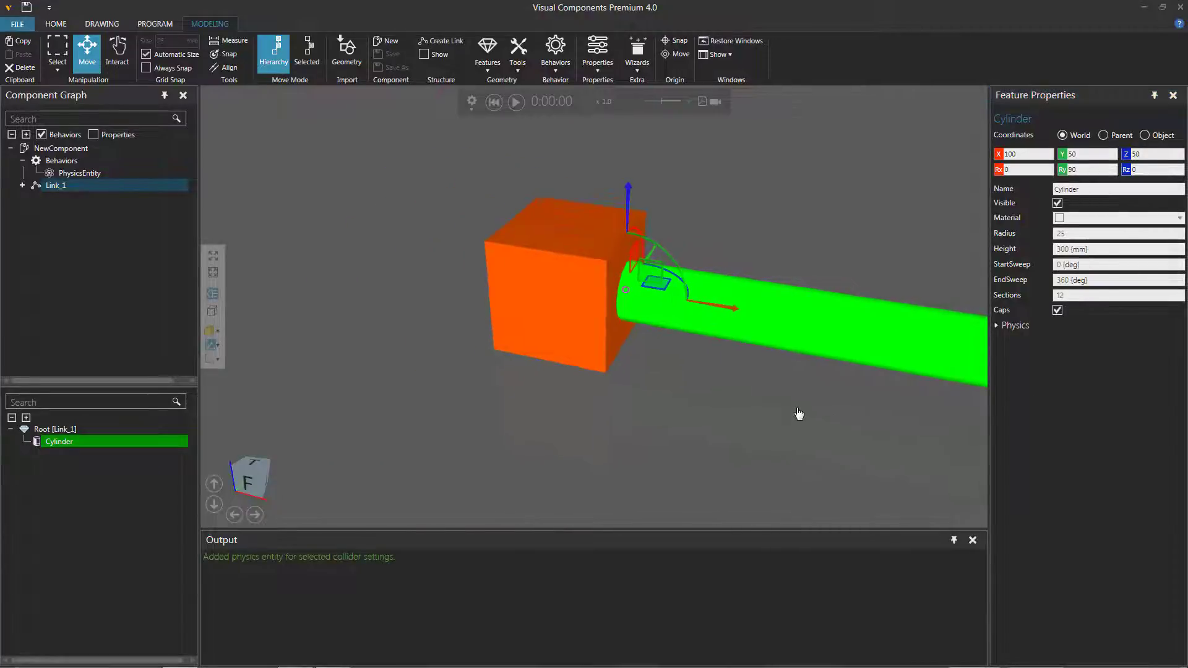
ctrl+right_drag(798, 413, 634, 340)
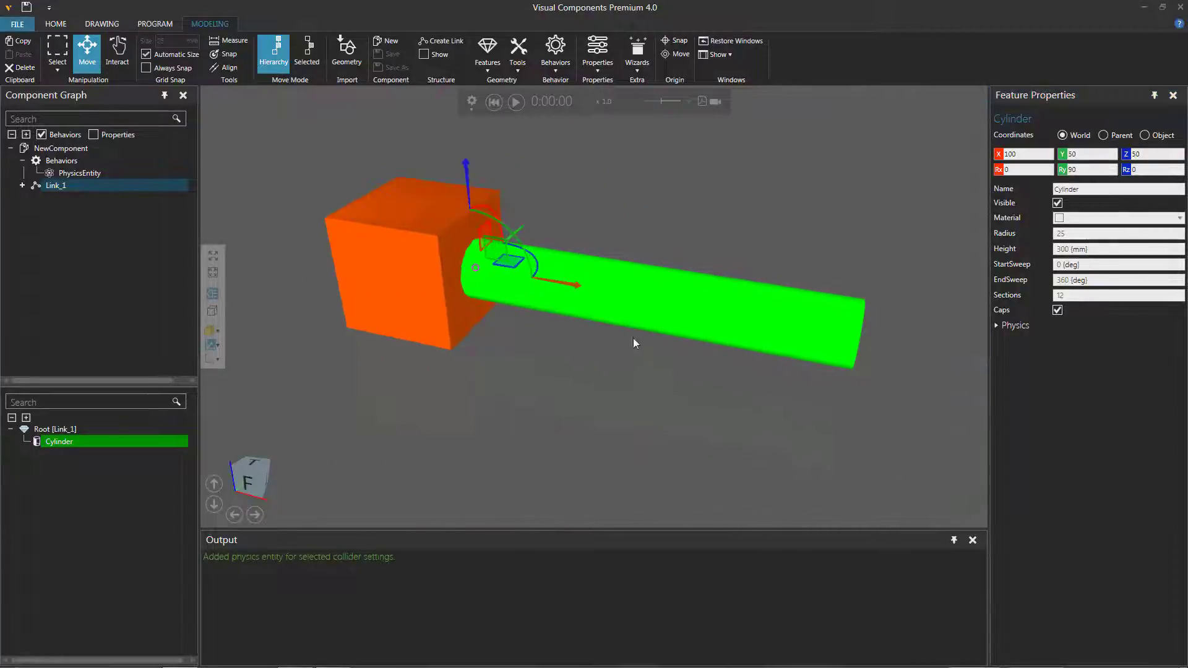
Set the cylinder's collider to Precise and select Link_1's new PhysicsEntity_2
click(995, 325)
click(1075, 339)
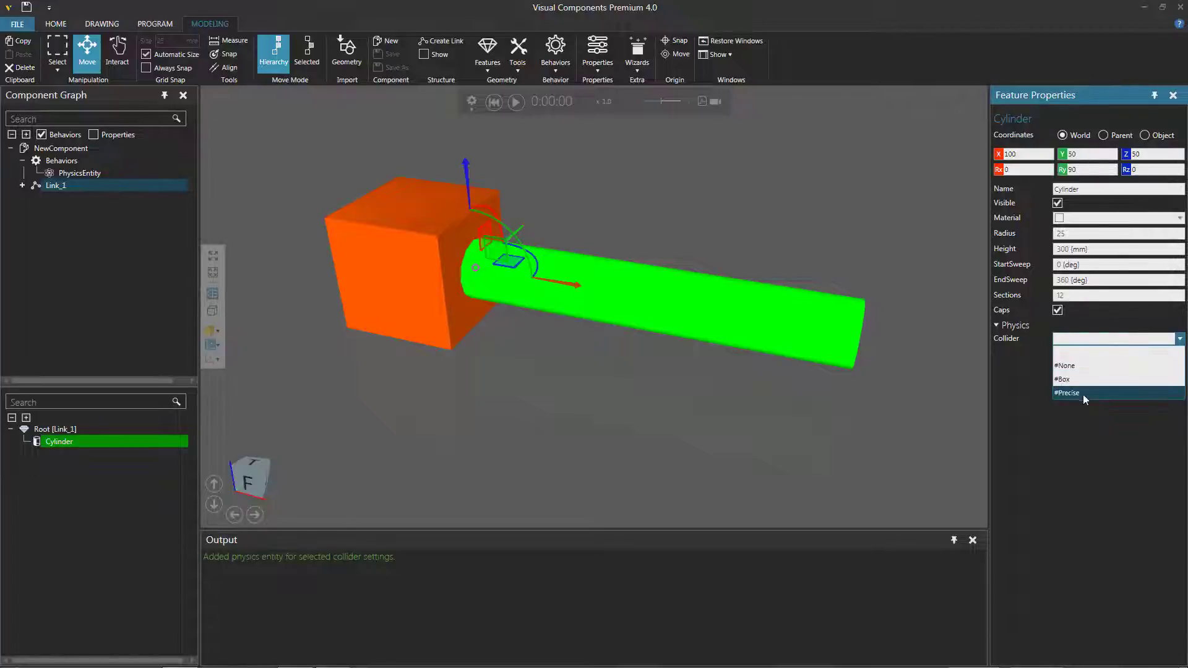
click(1082, 394)
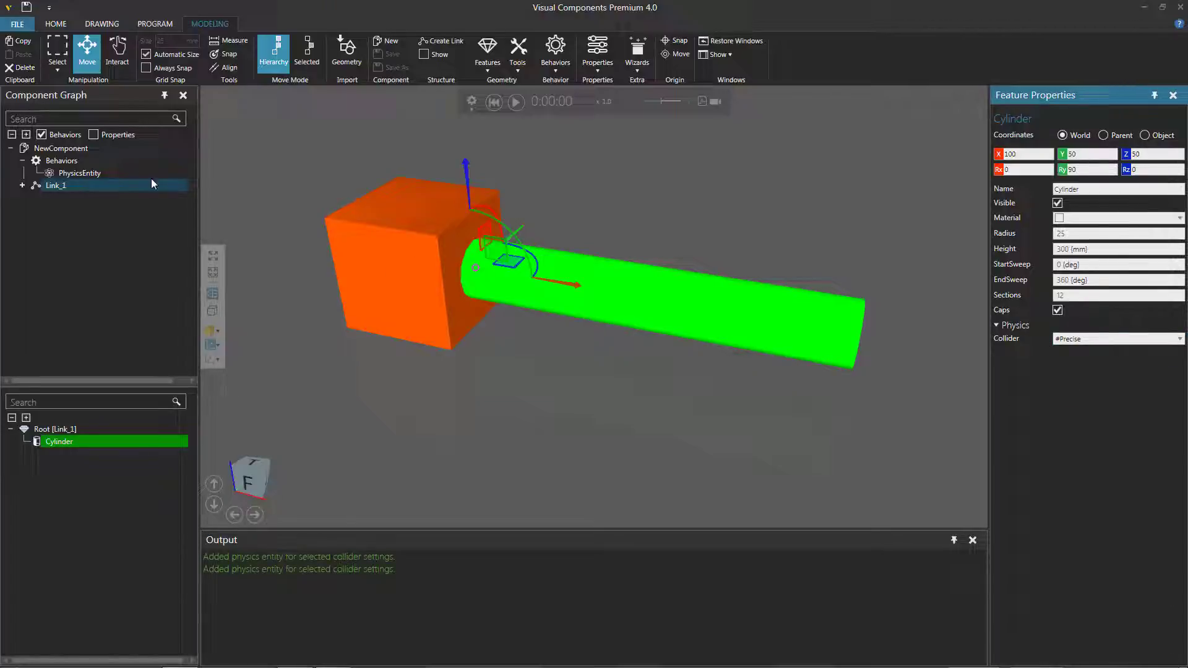
click(22, 185)
click(93, 210)
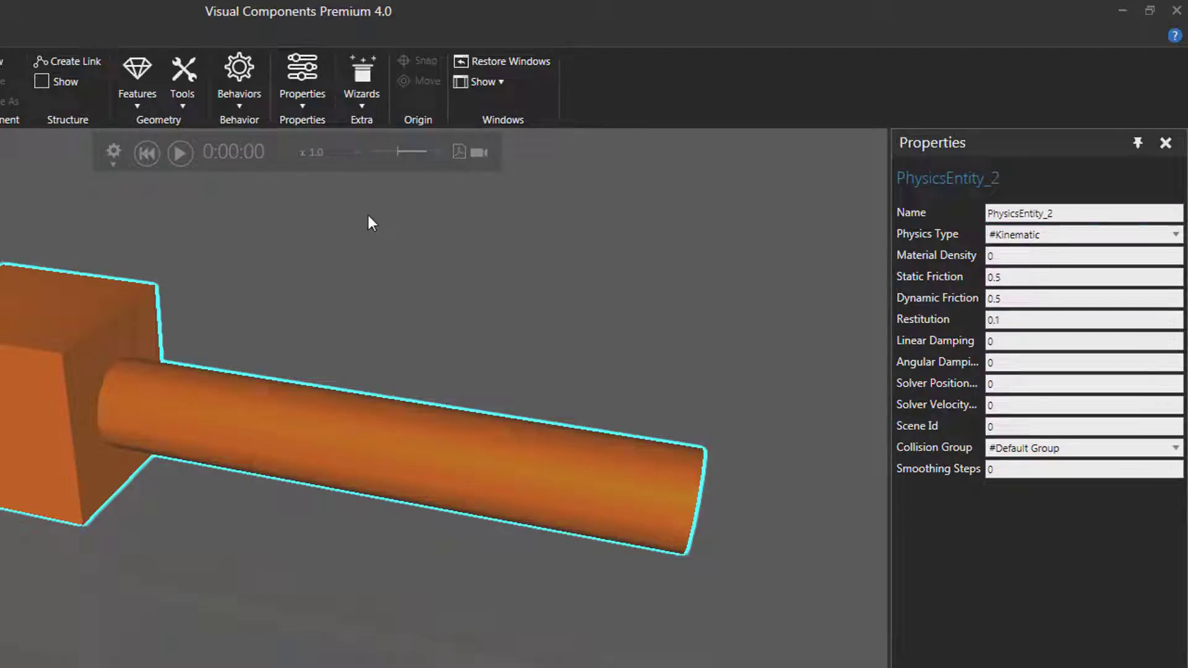
Test-run and reset the simulation, then set PhysicsEntity_2's Physics Type to In Physics
click(179, 153)
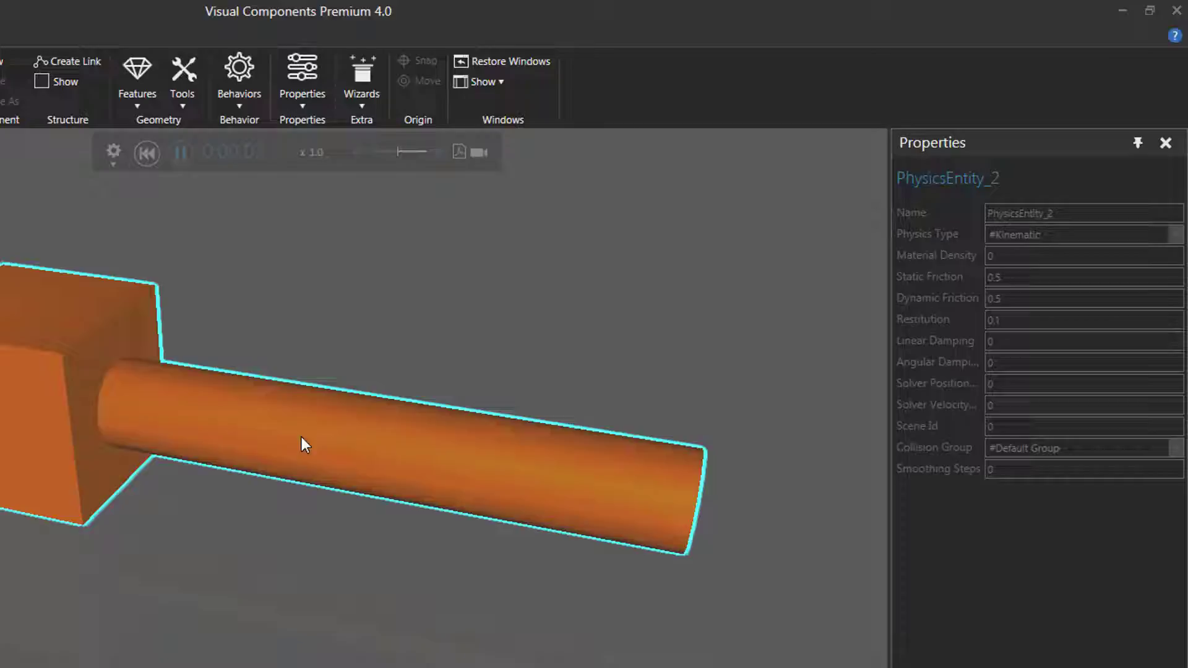
click(147, 153)
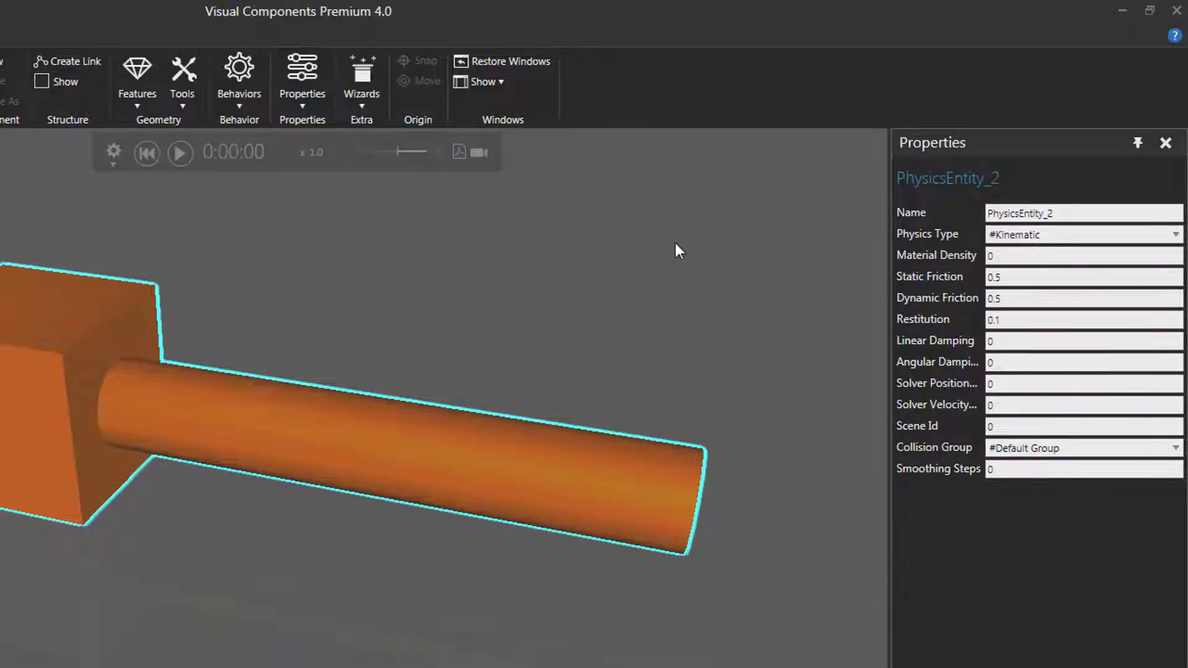
click(1012, 238)
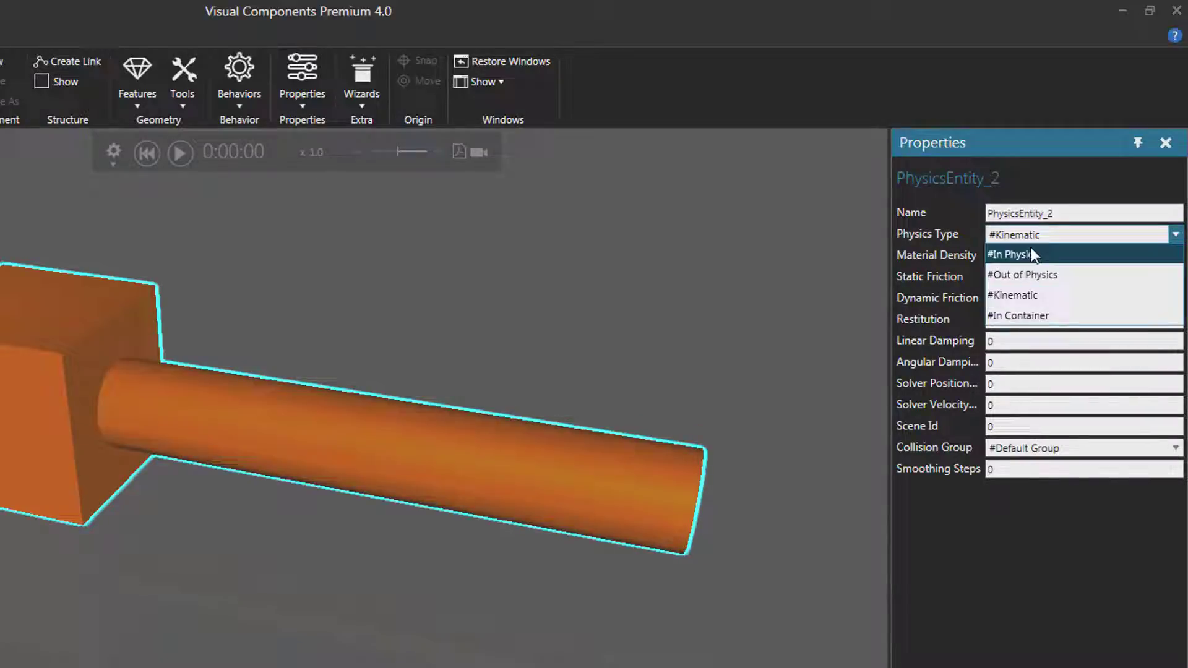
click(1012, 255)
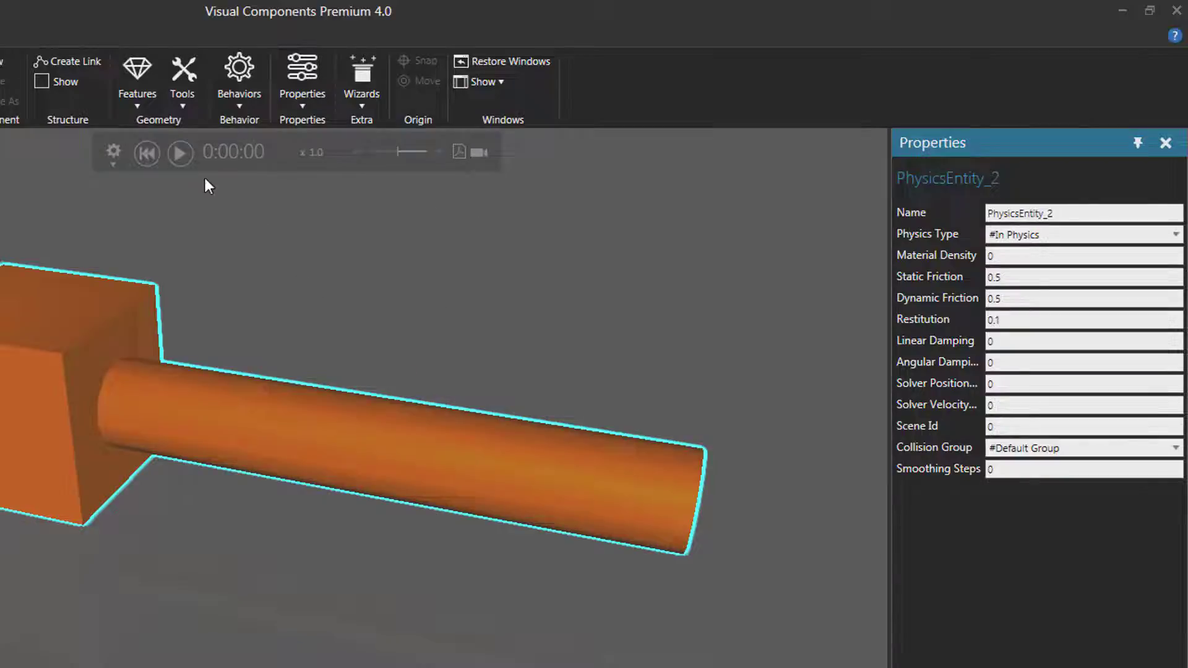
click(179, 154)
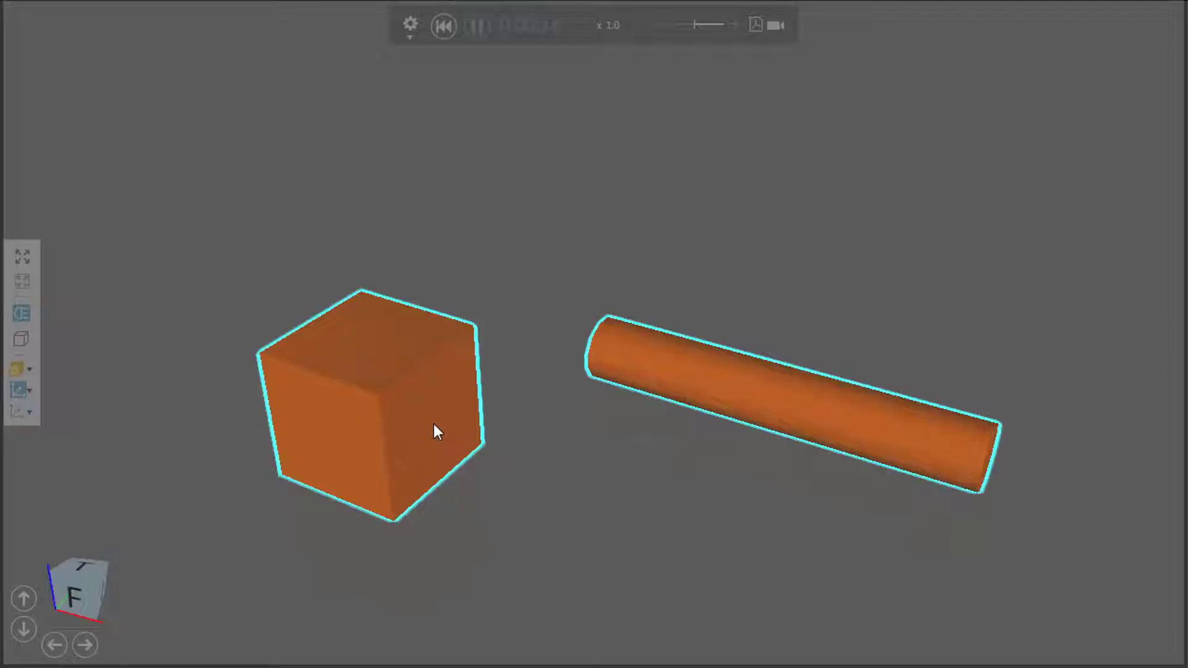
Reset the parts and add a PhysicsJointD6 to the cylinder's link, showing its attach-to options
click(444, 26)
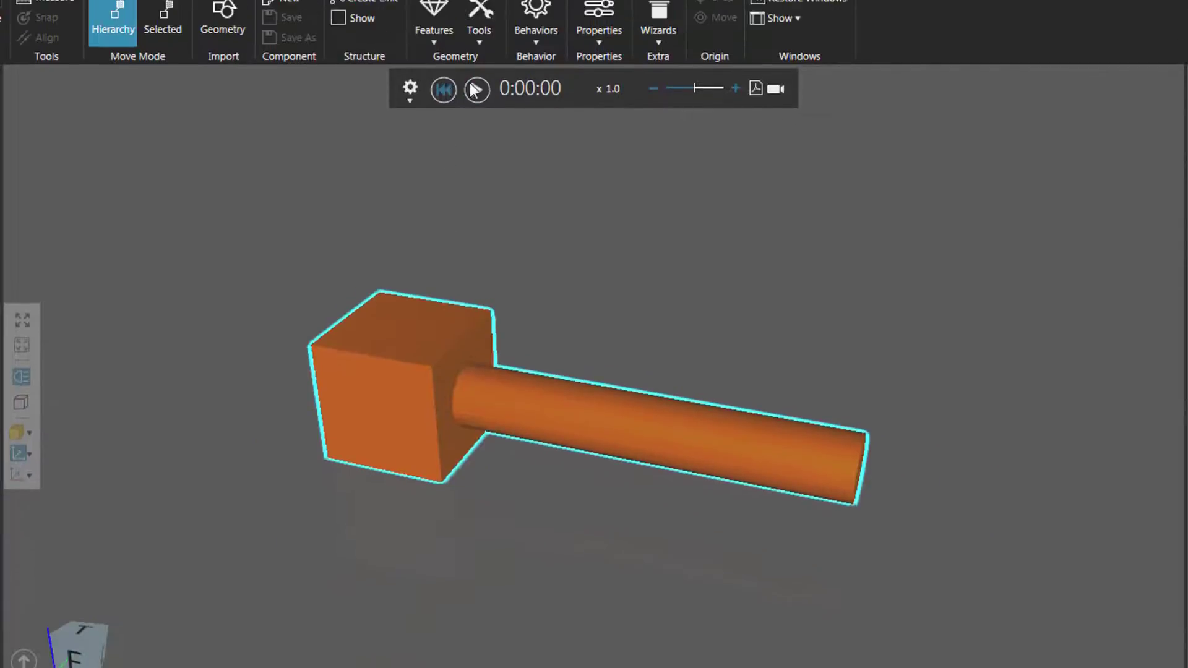
click(536, 96)
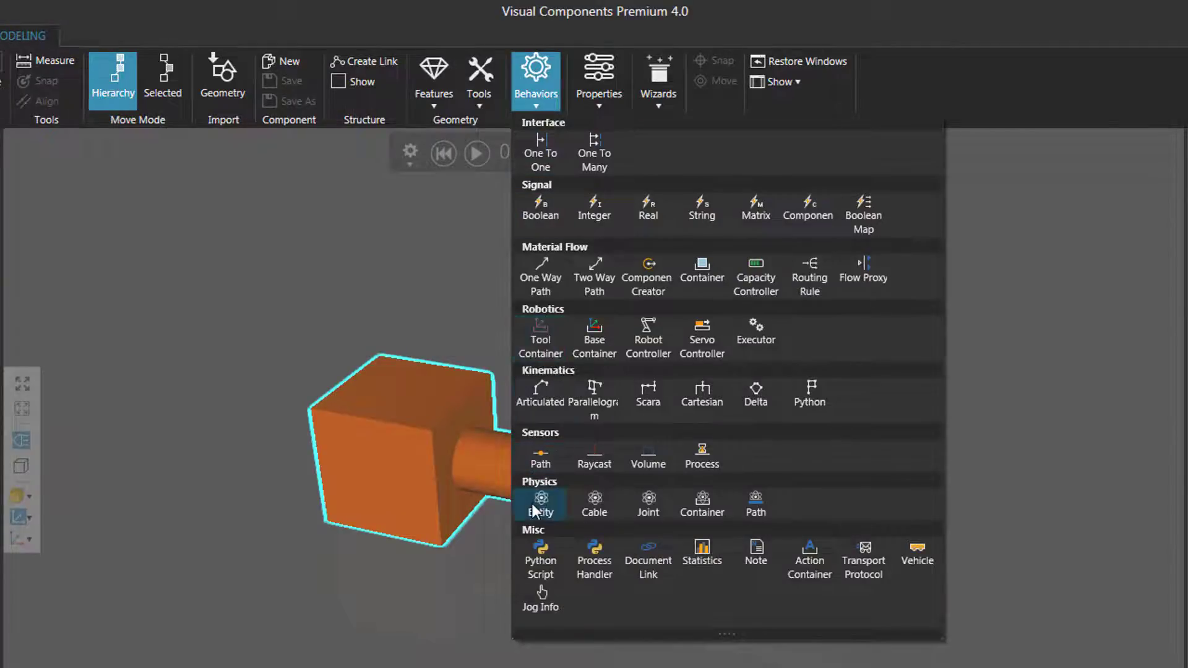
click(648, 505)
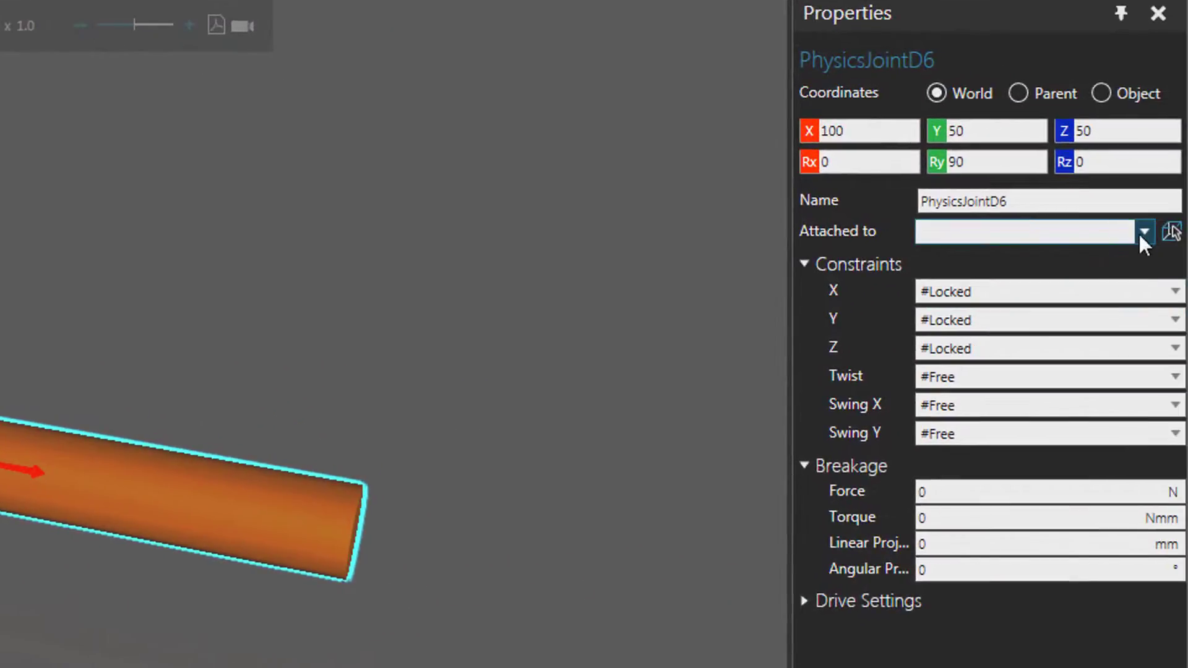
click(1145, 231)
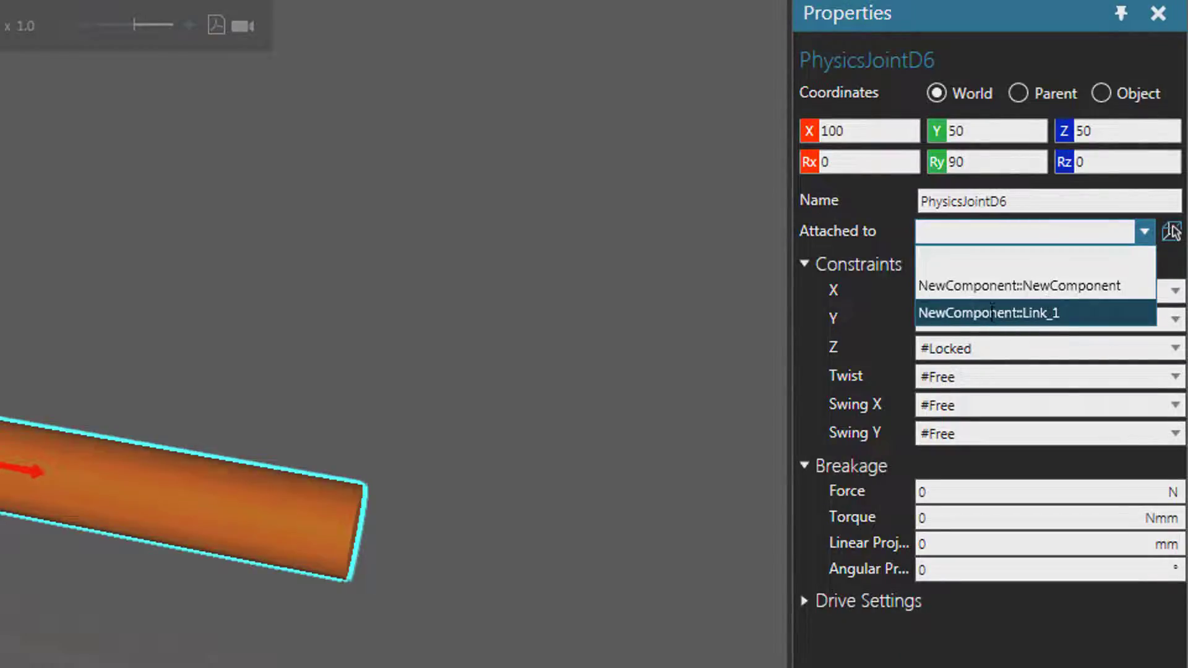
Attach the joint to NewComponent::NewComponent and lock Twist, Swing X and Swing Y
click(1055, 288)
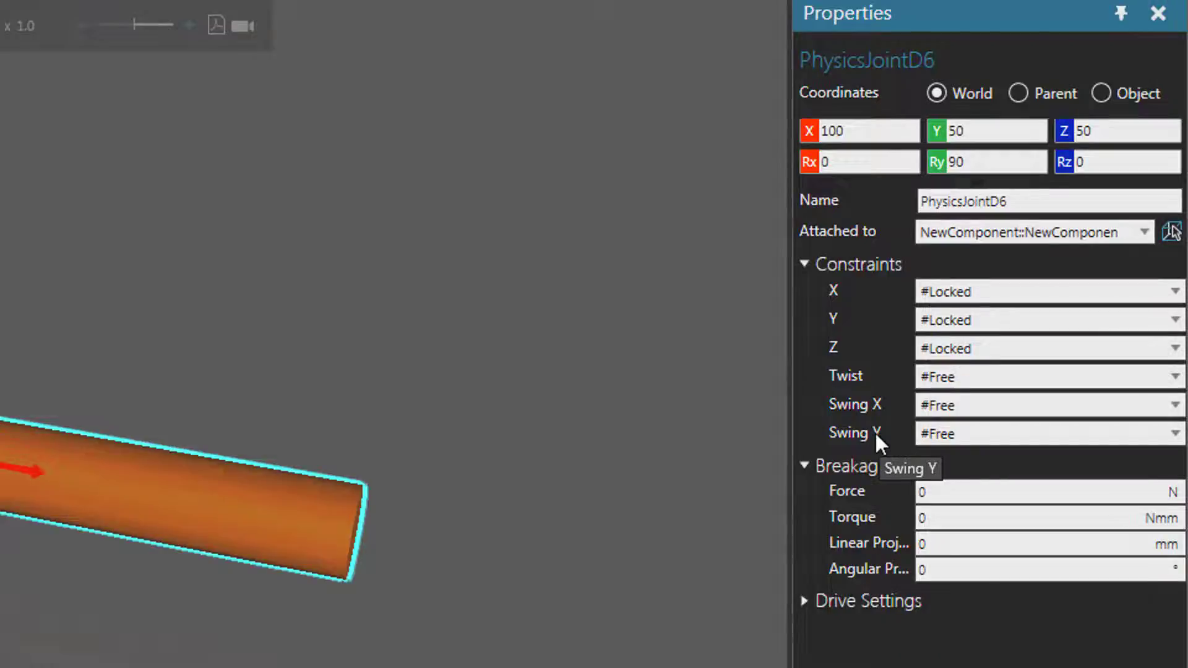
click(947, 378)
click(959, 458)
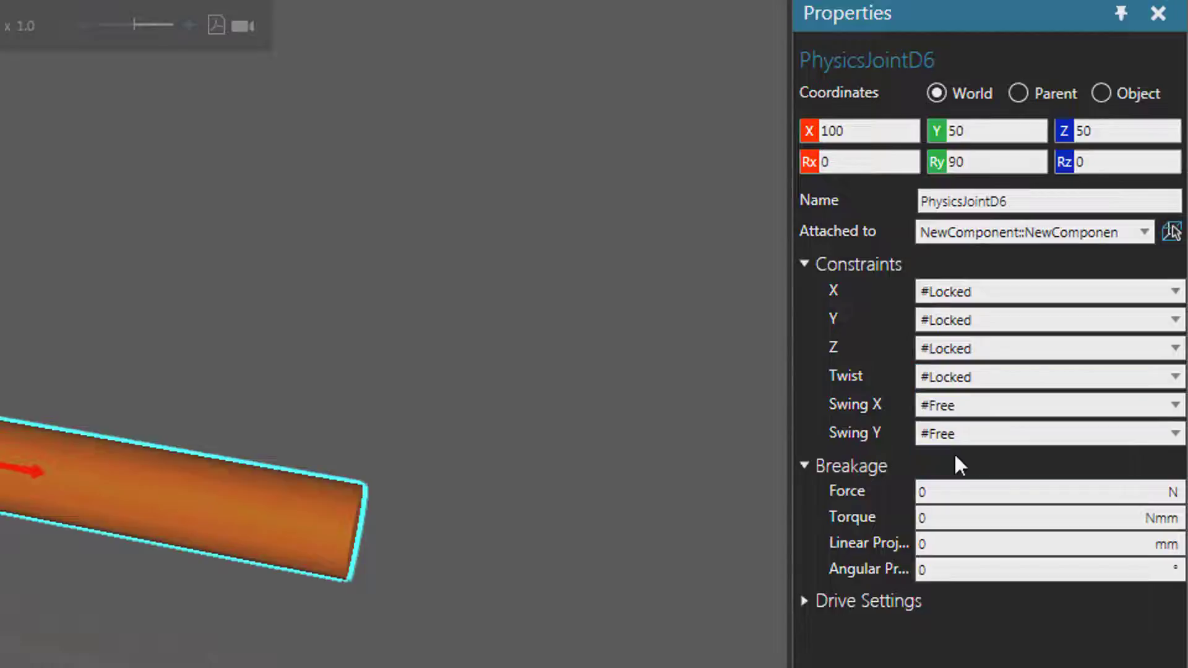
click(938, 406)
click(956, 487)
click(950, 433)
click(963, 515)
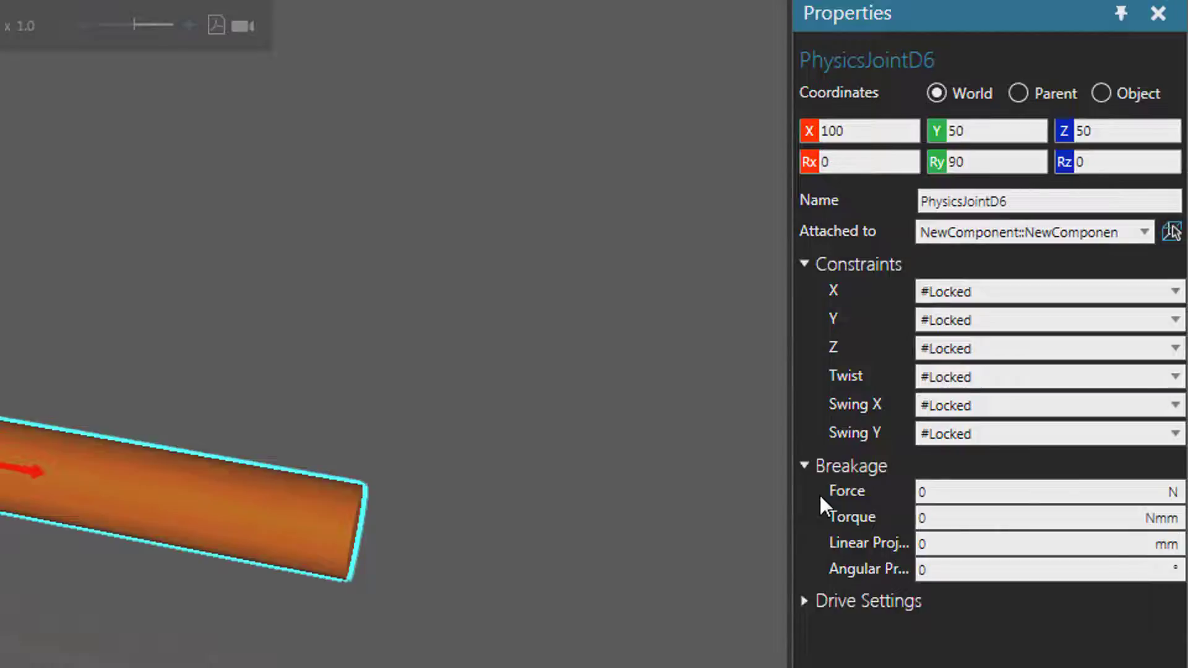
click(803, 464)
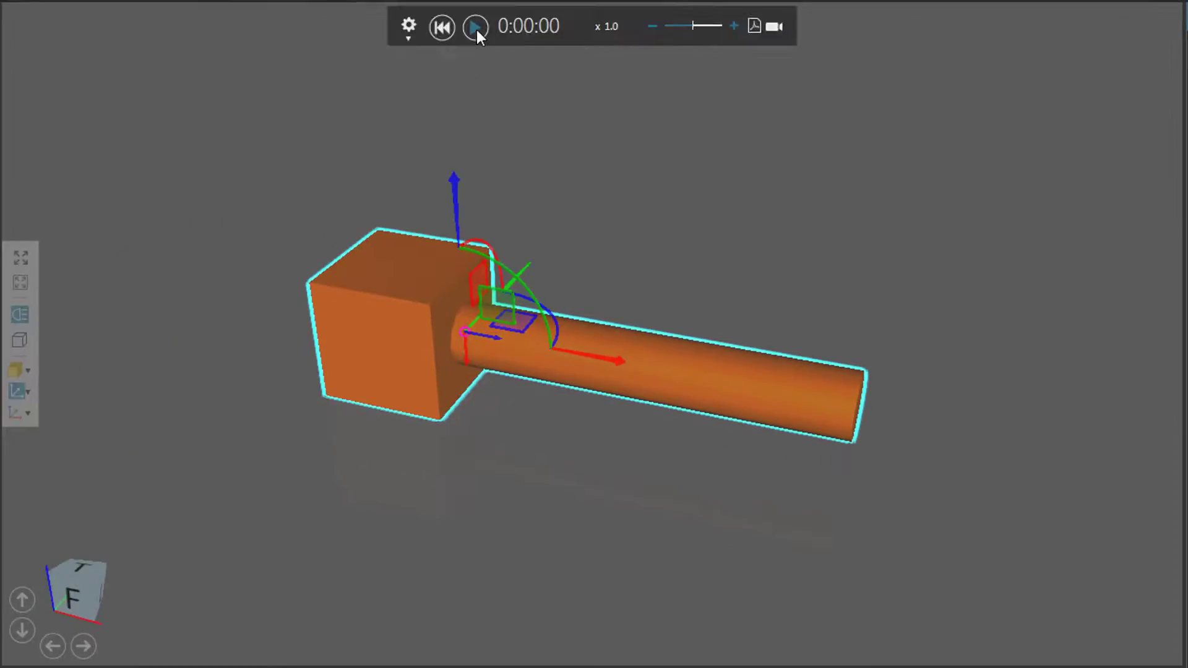
click(475, 28)
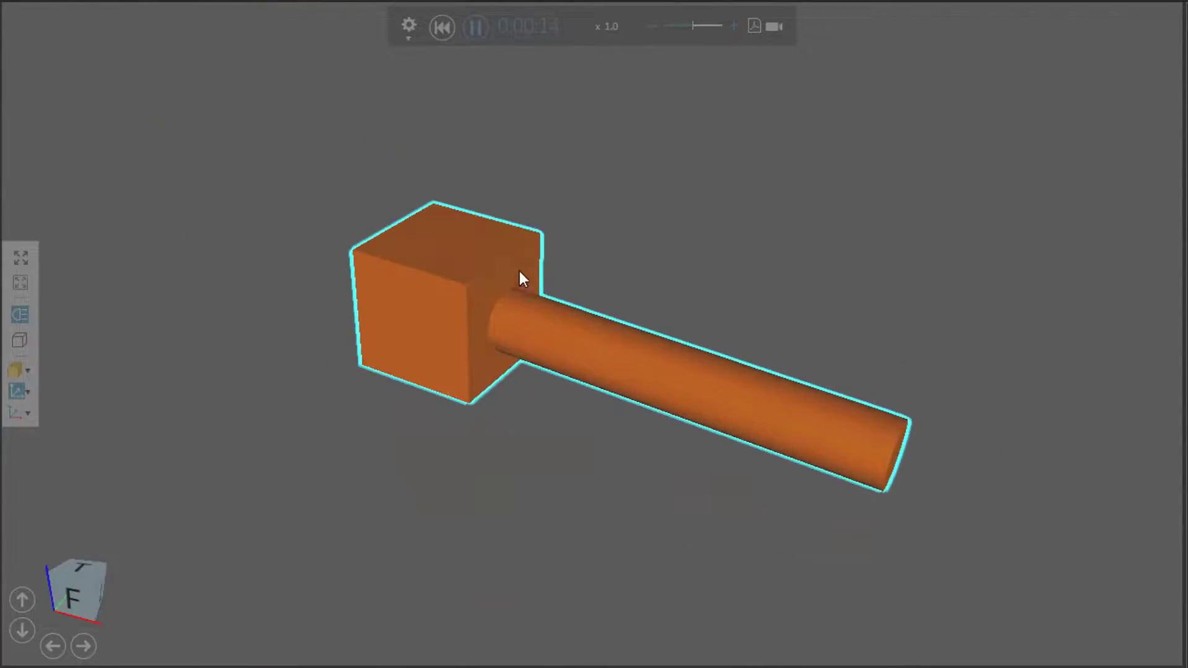
click(442, 37)
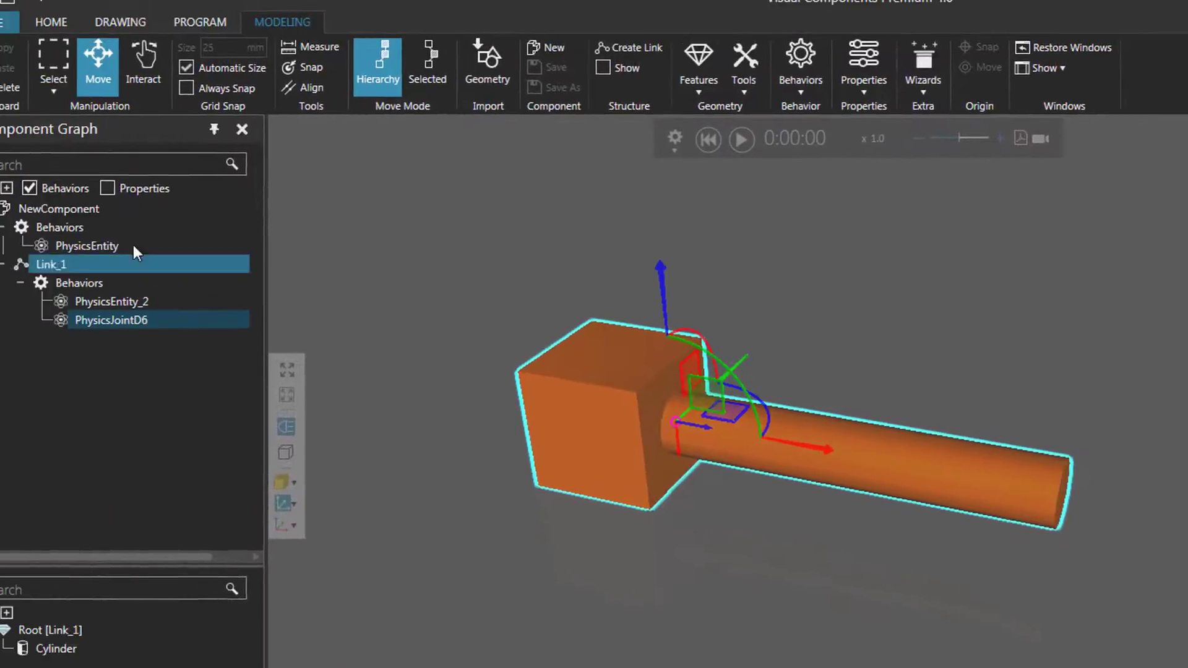
Create Link_2 under the NewComponent root with its X position set to 400
click(110, 222)
click(110, 218)
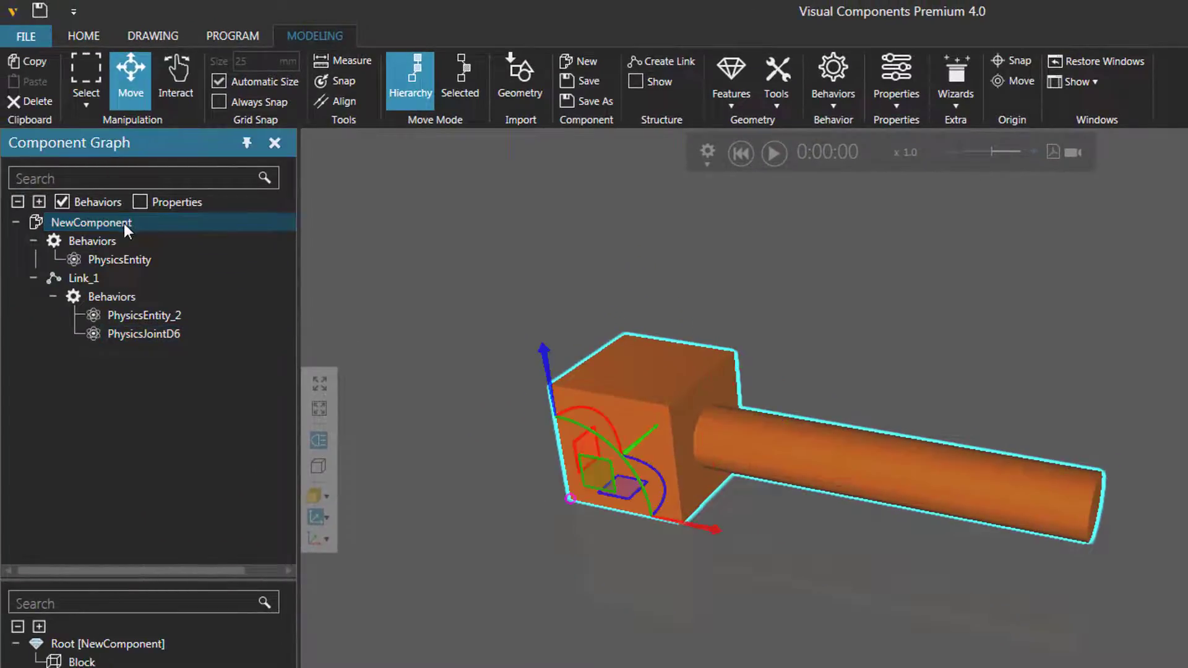
click(681, 65)
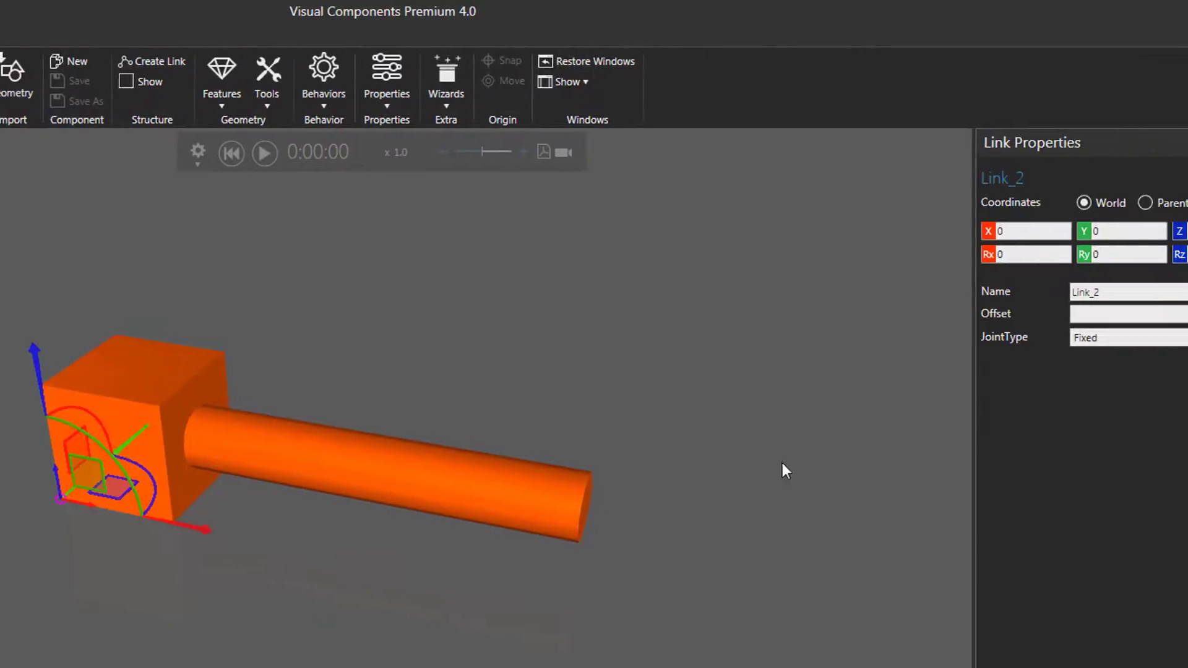
click(930, 233)
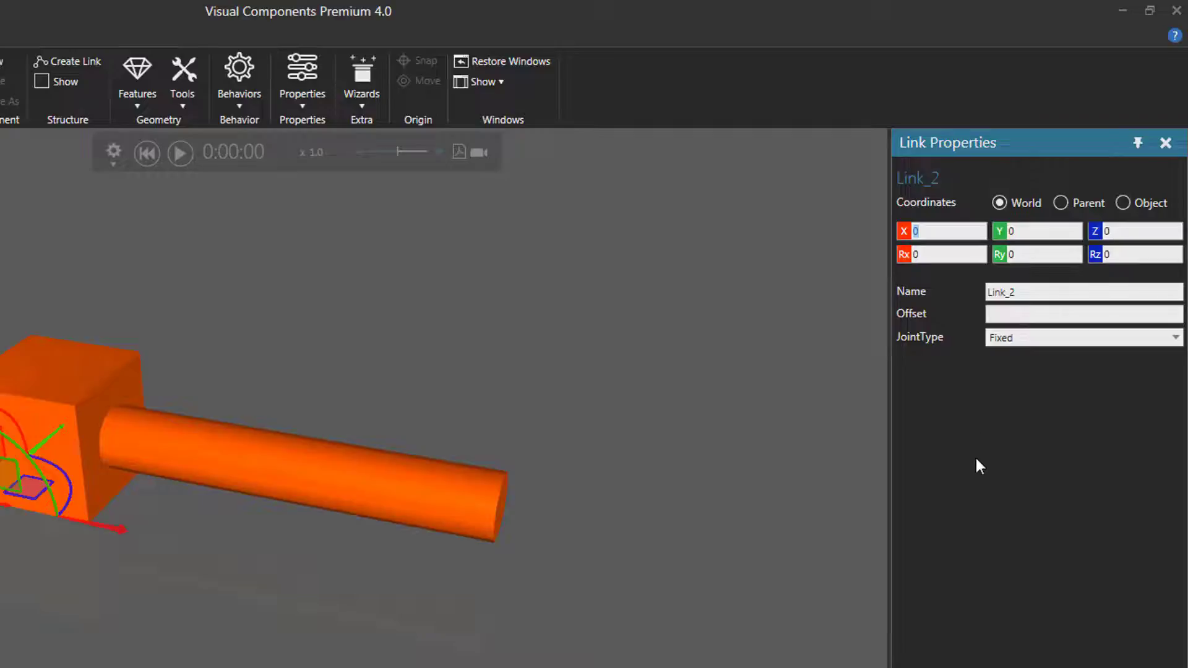
text(400)
key(Return)
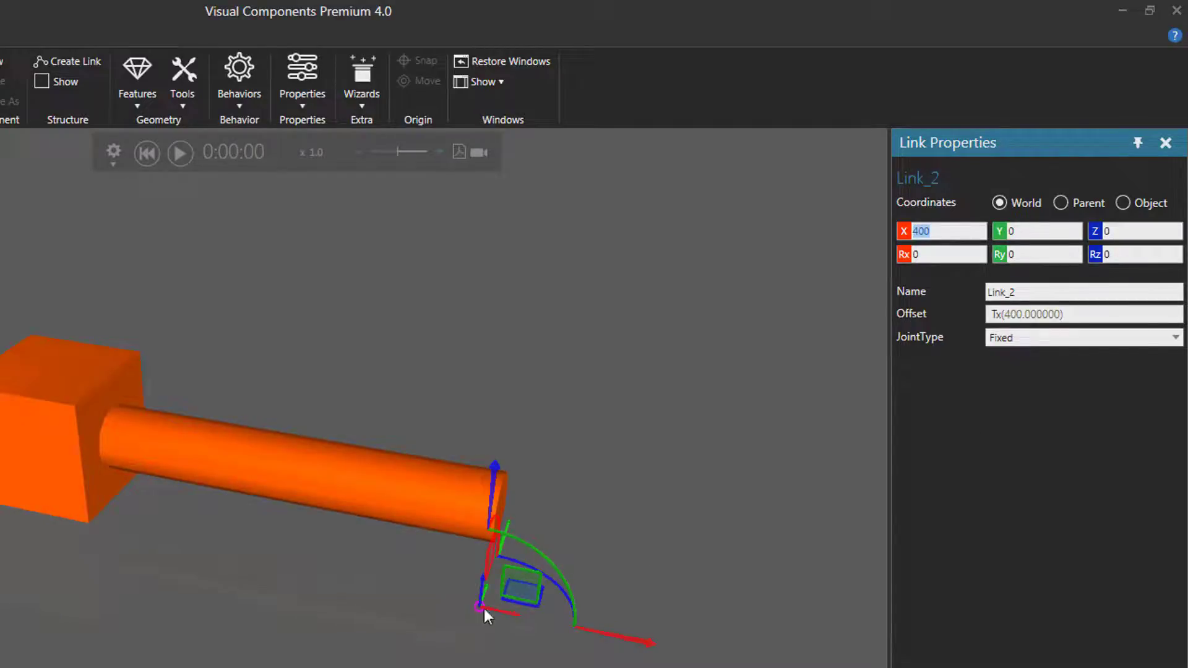
Add a 100 mm box on Link_2 and open its physics collider choices
click(137, 98)
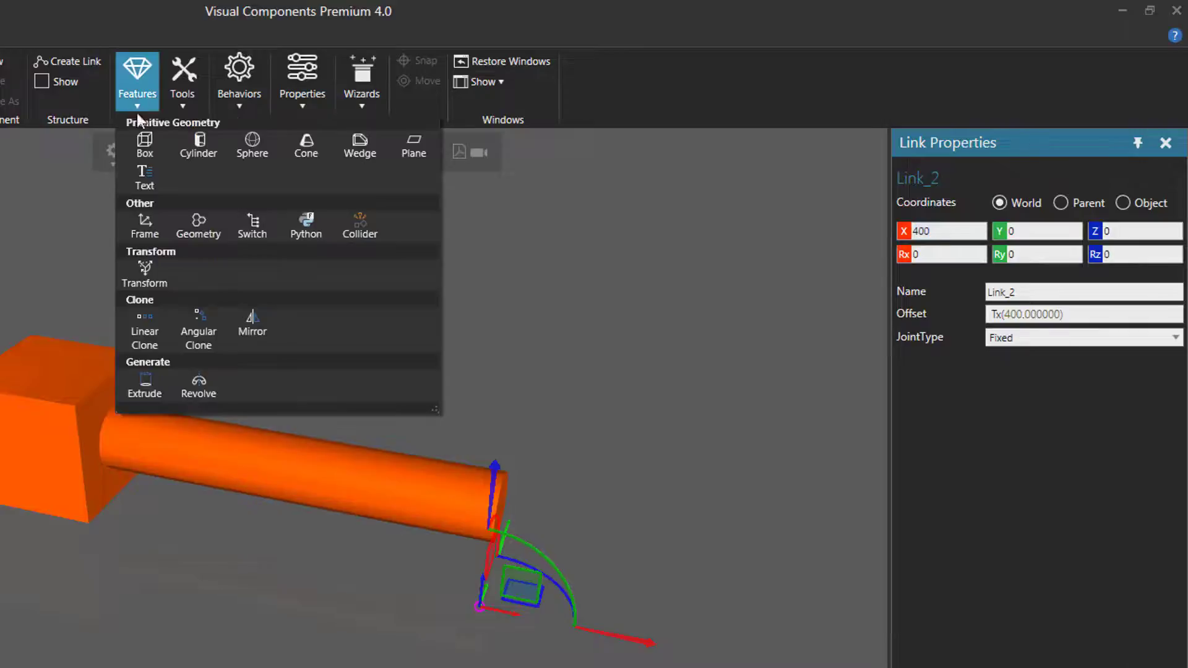
click(143, 140)
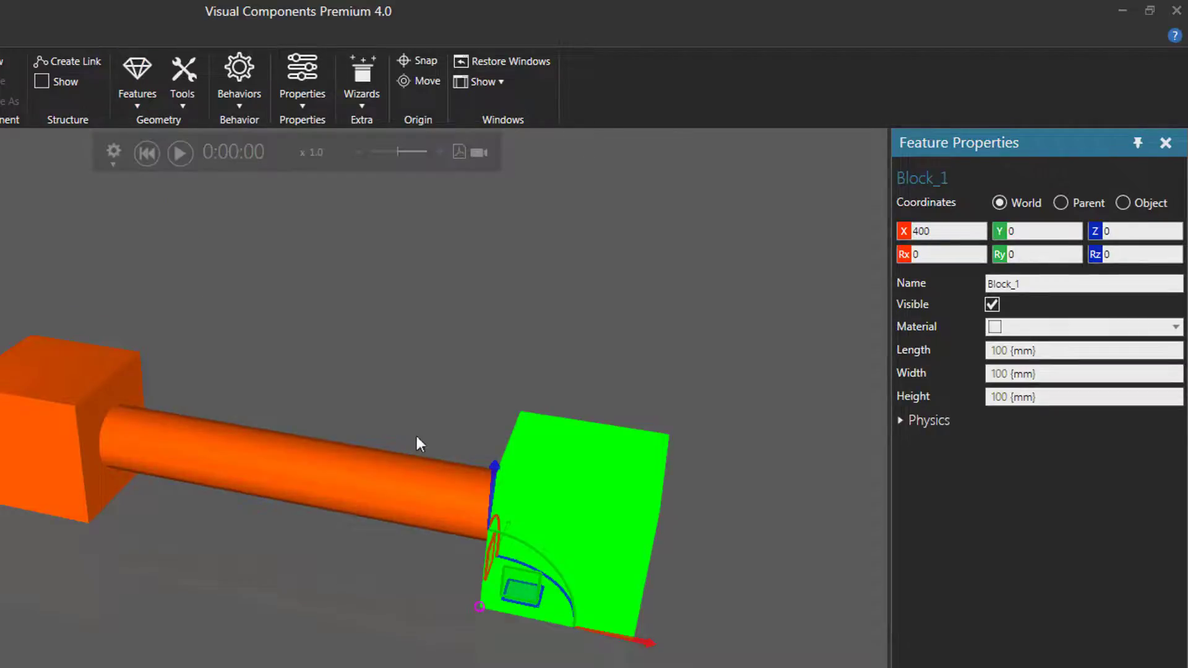
click(901, 423)
click(1022, 442)
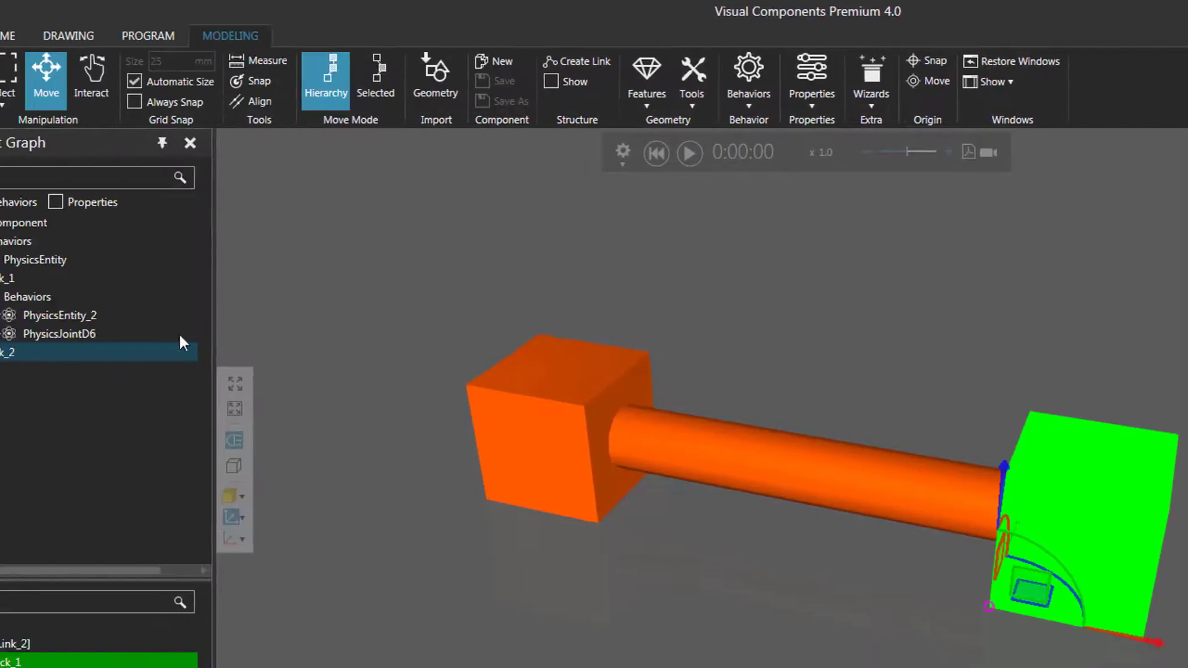
Set Link_2's PhysicsEntity_3 Physics Type to In Physics
click(39, 200)
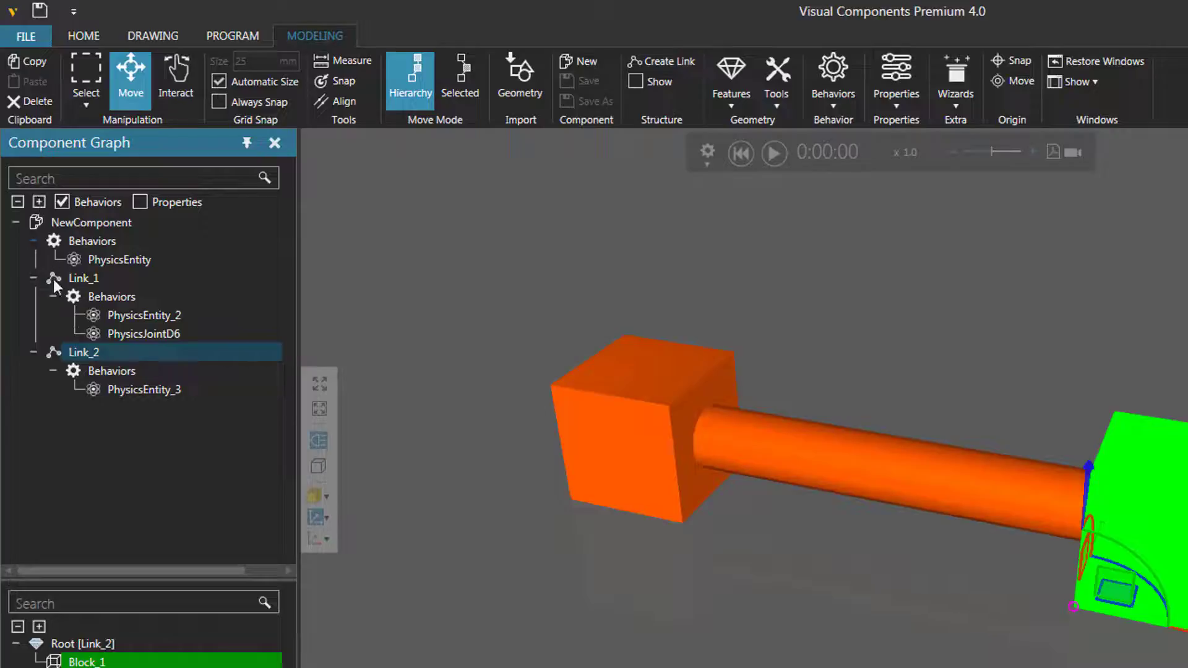
click(143, 389)
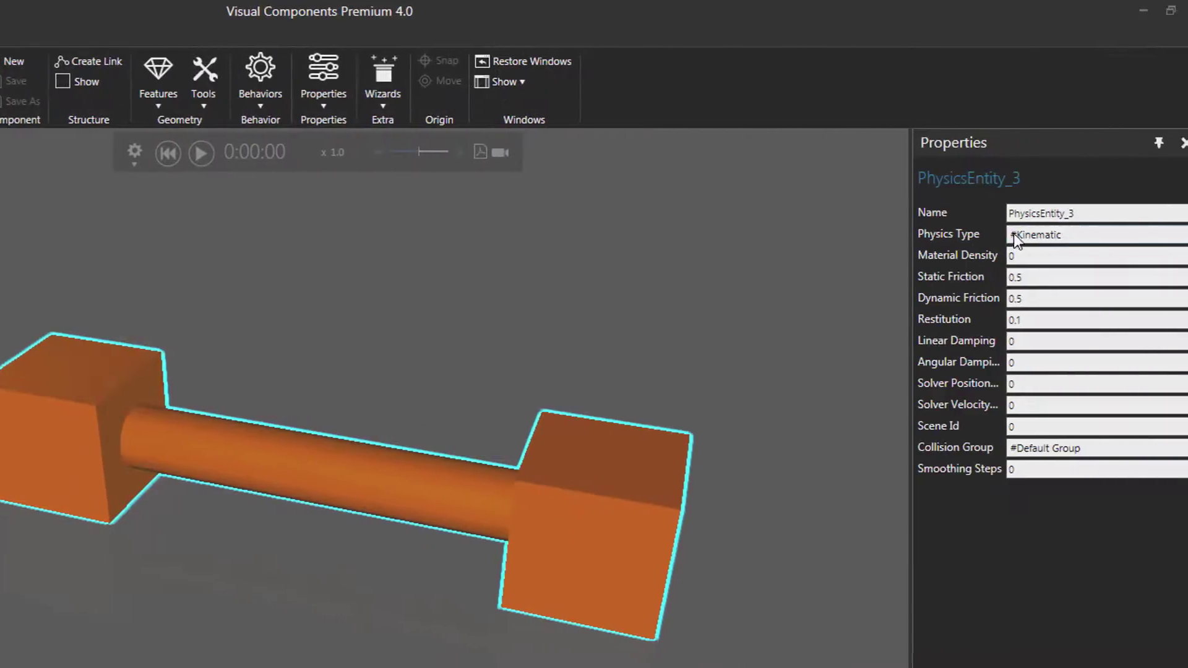
click(1026, 235)
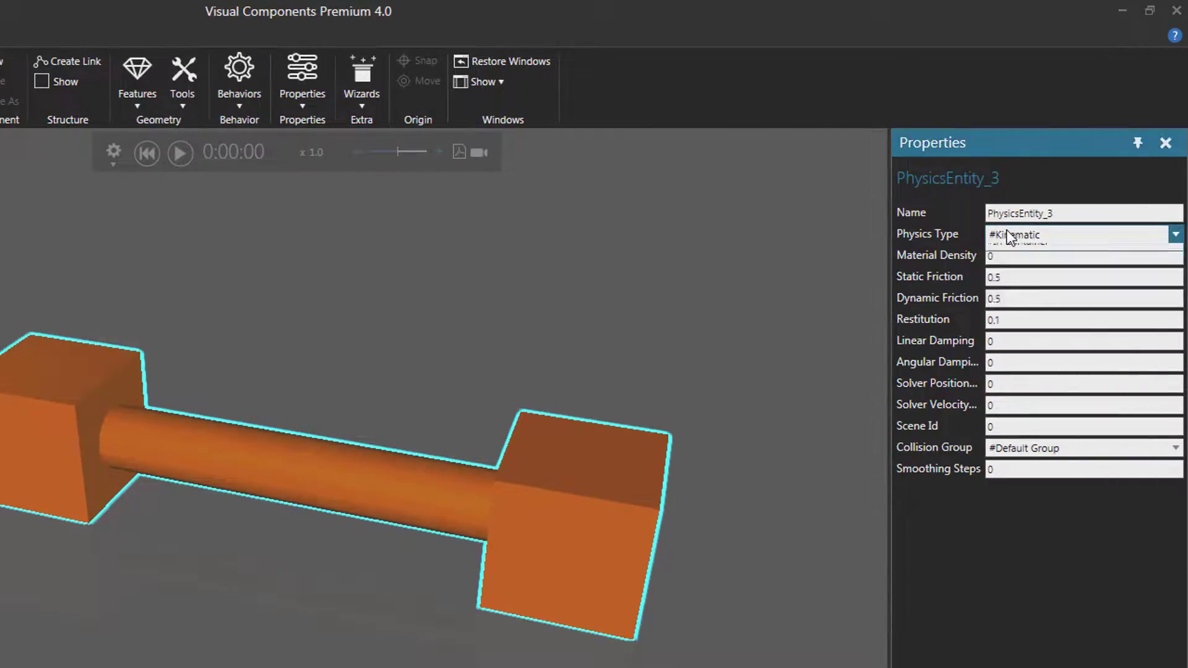
click(1023, 255)
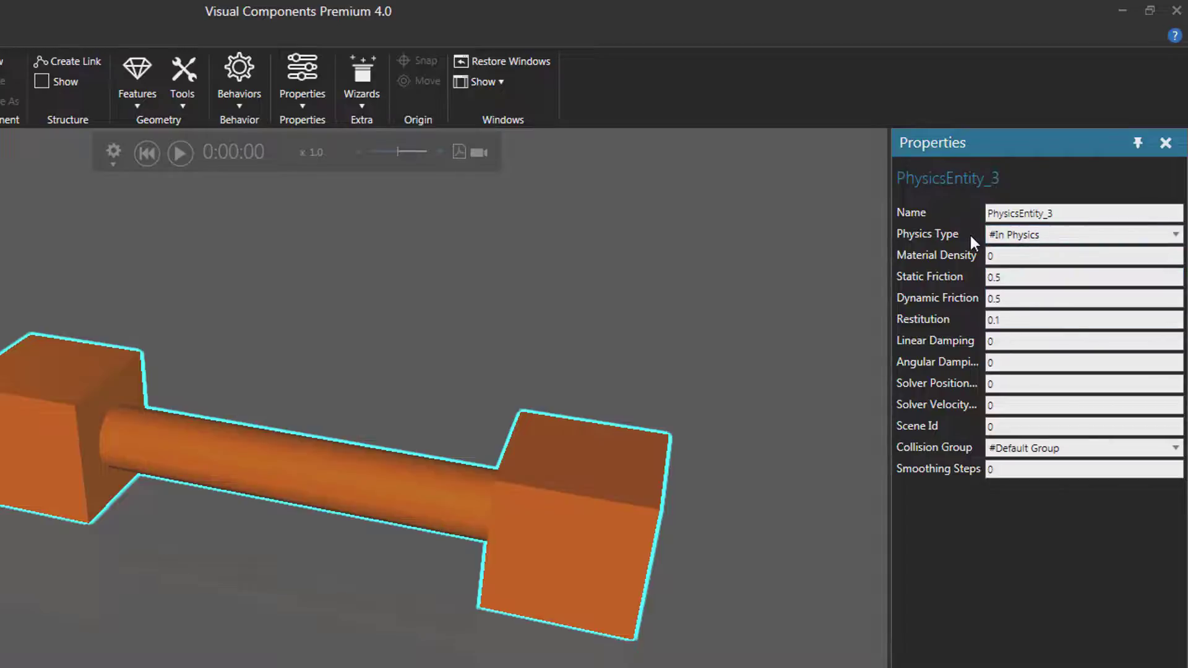
click(180, 153)
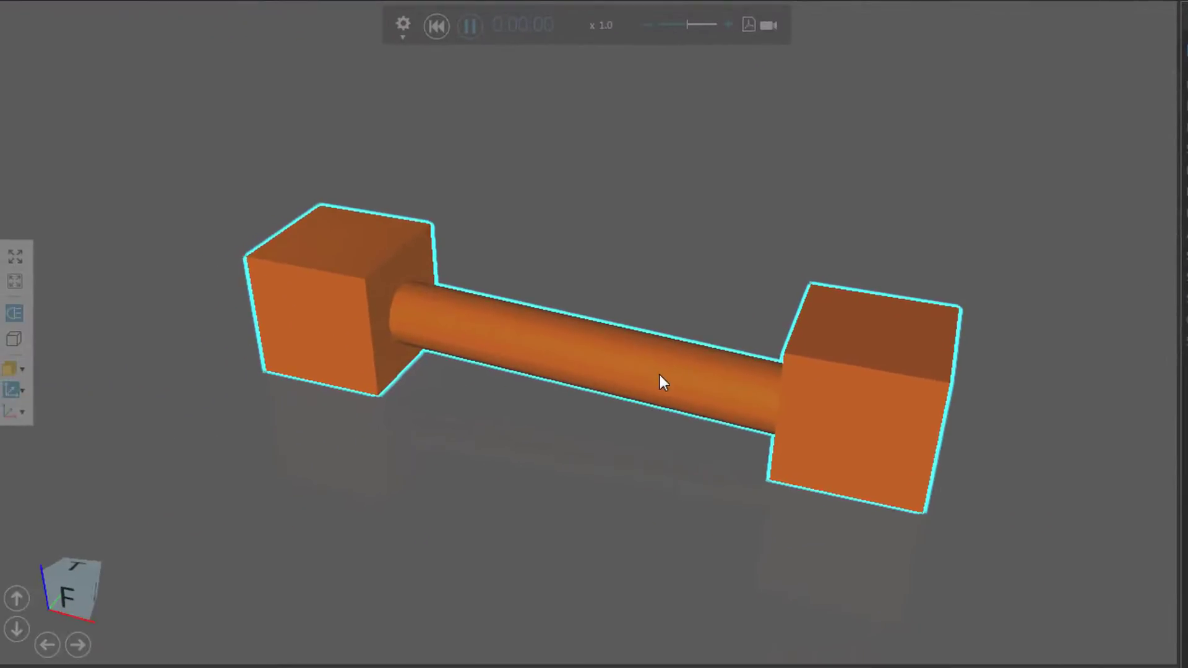
drag(660, 375, 553, 359)
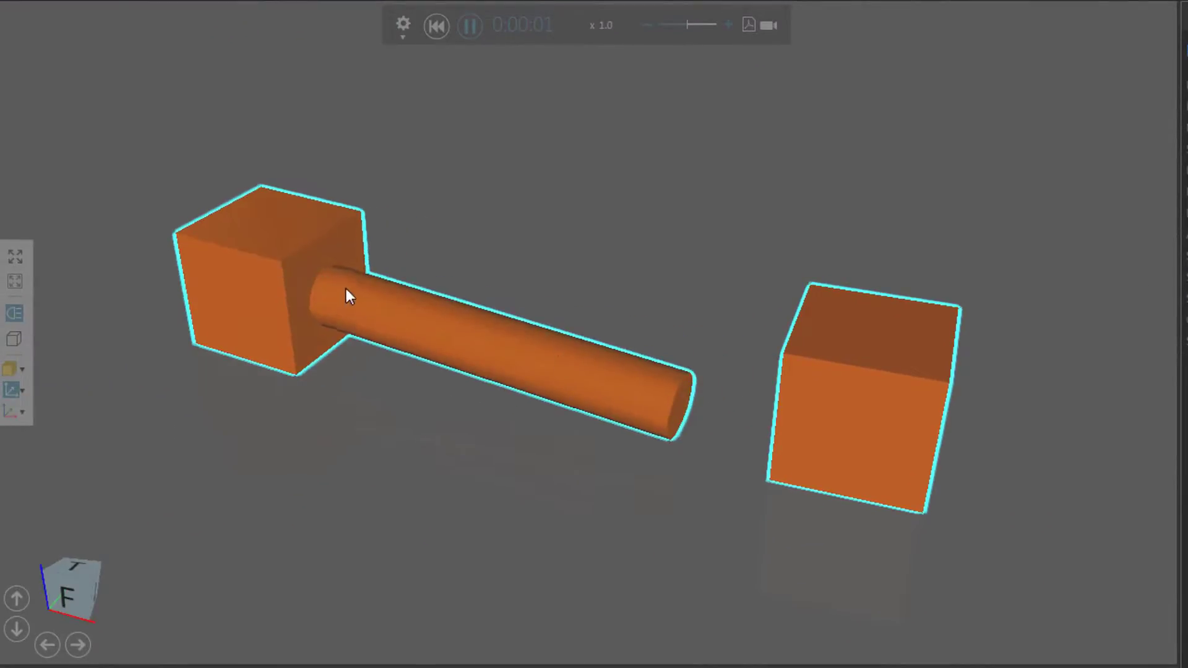
drag(426, 336, 267, 133)
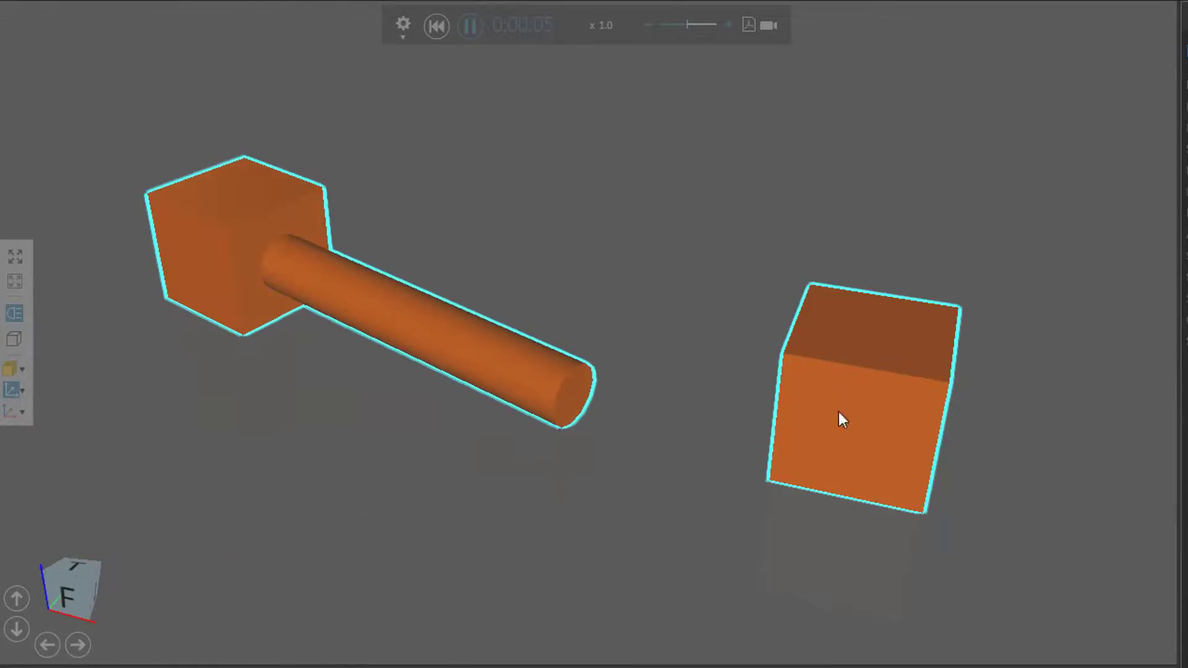
mouse_move(842, 420)
mouse_down()
mouse_move(724, 310)
mouse_move(909, 459)
mouse_move(843, 402)
mouse_up()
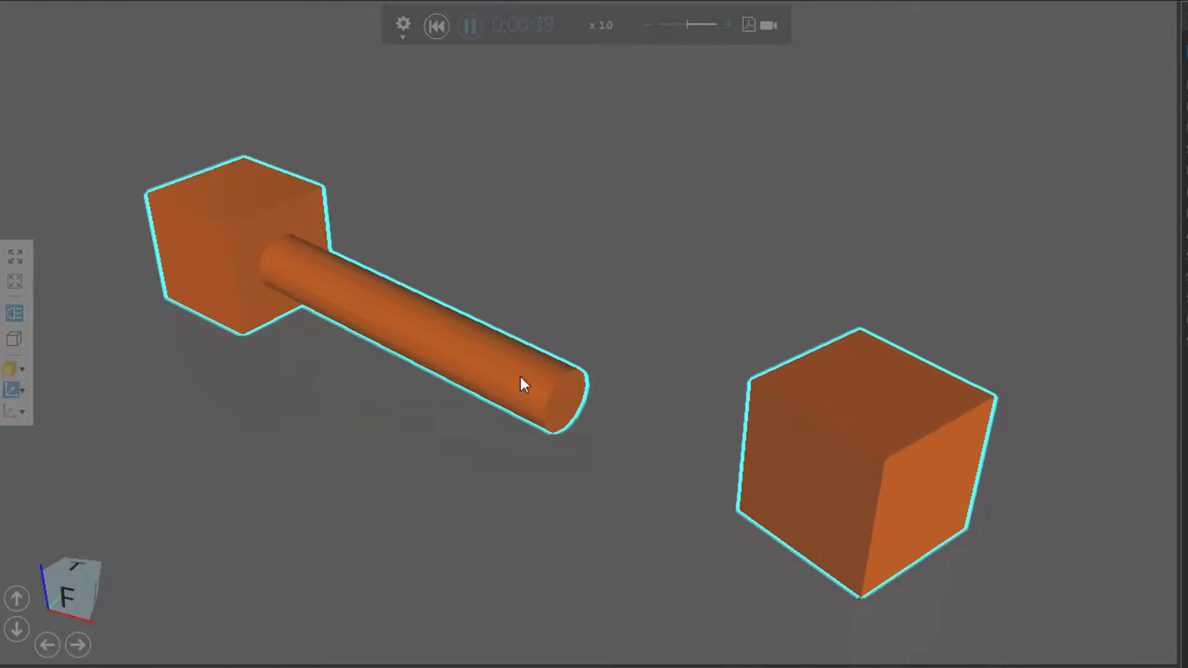
click(436, 25)
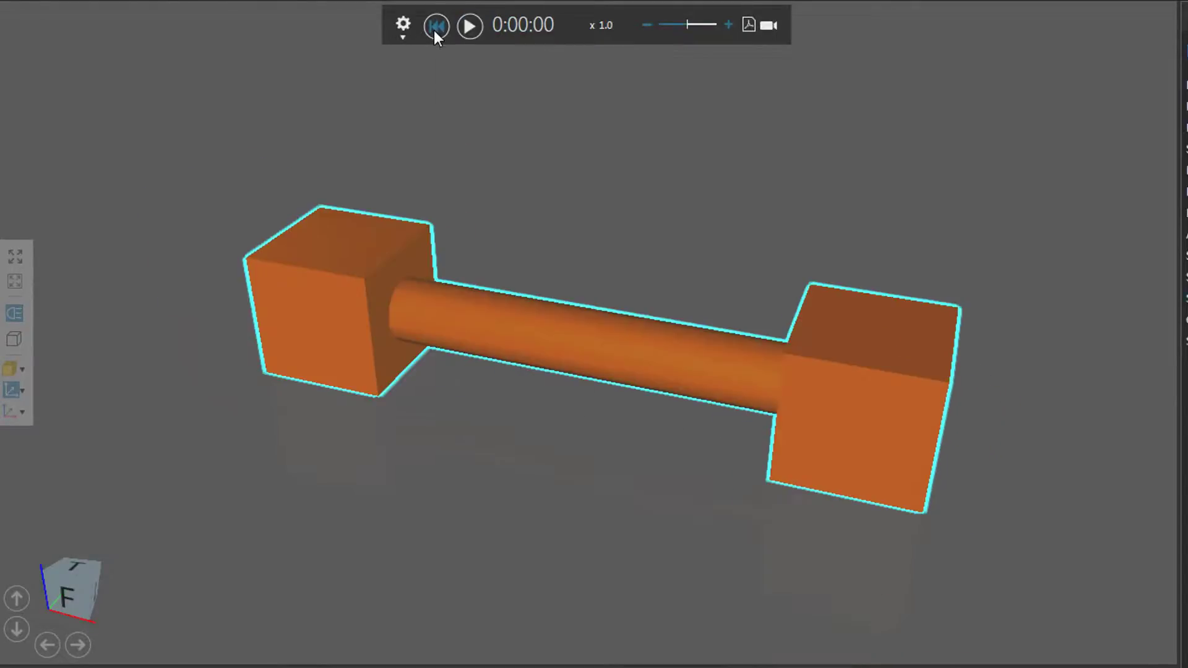
Add a physics joint to the far block, attached to NewComponent::Link_1
click(535, 6)
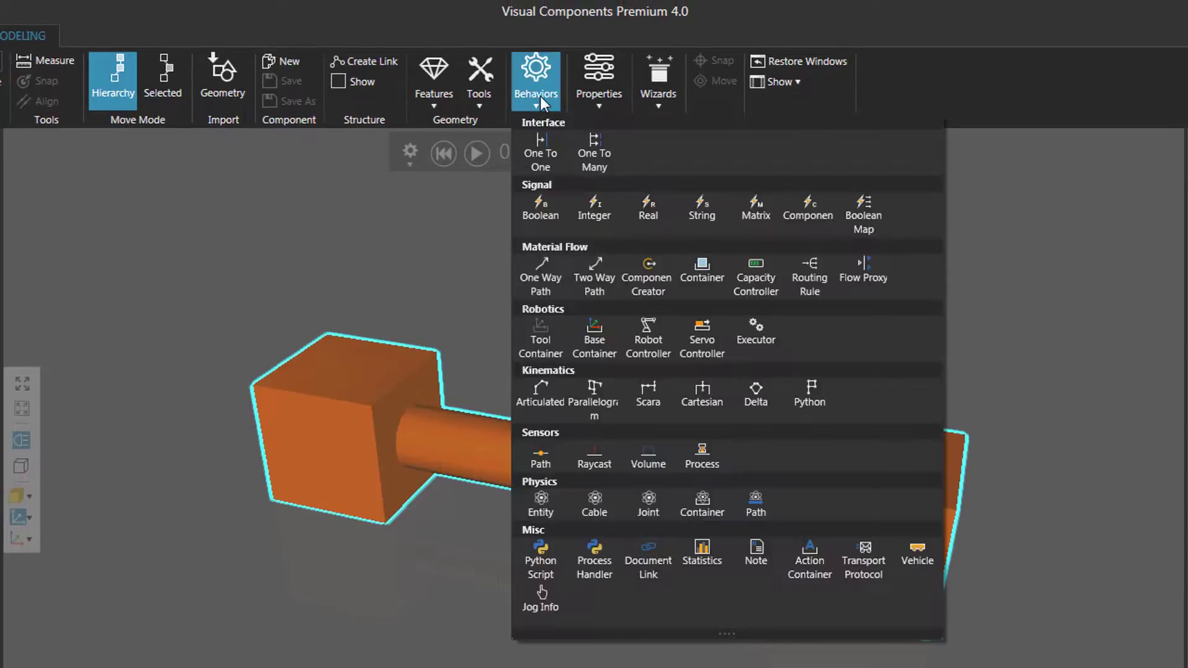
click(651, 496)
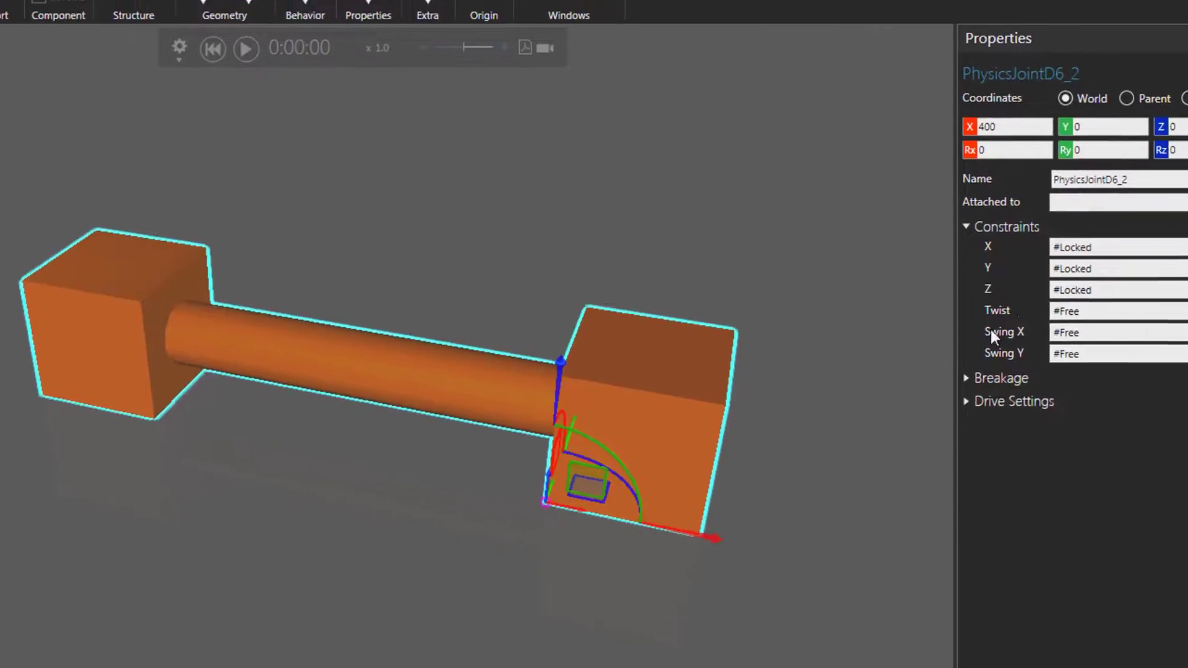
click(1110, 207)
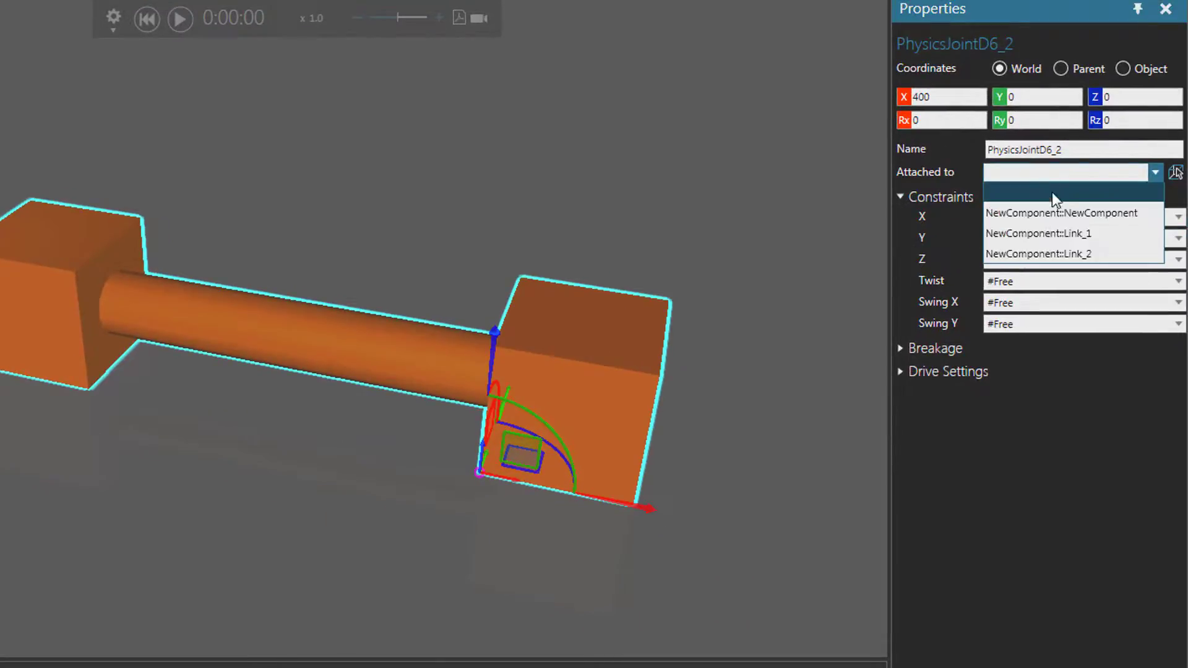
click(1081, 233)
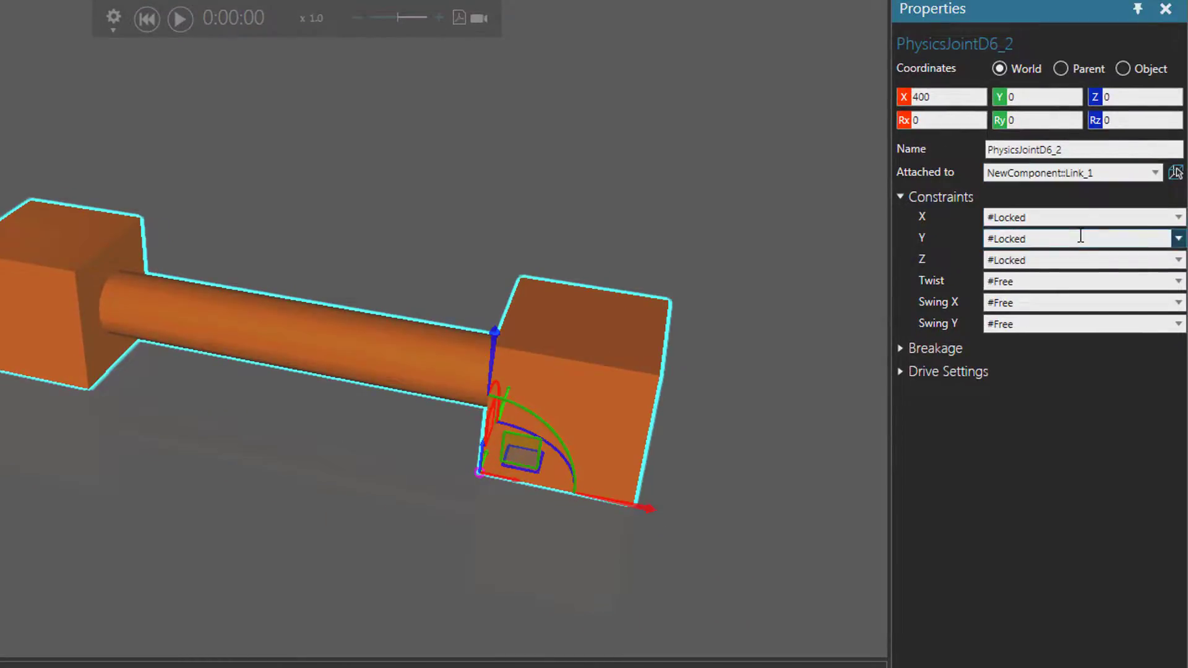
Lock the joint's Twist, Swing X and Swing Y constraints
click(1020, 280)
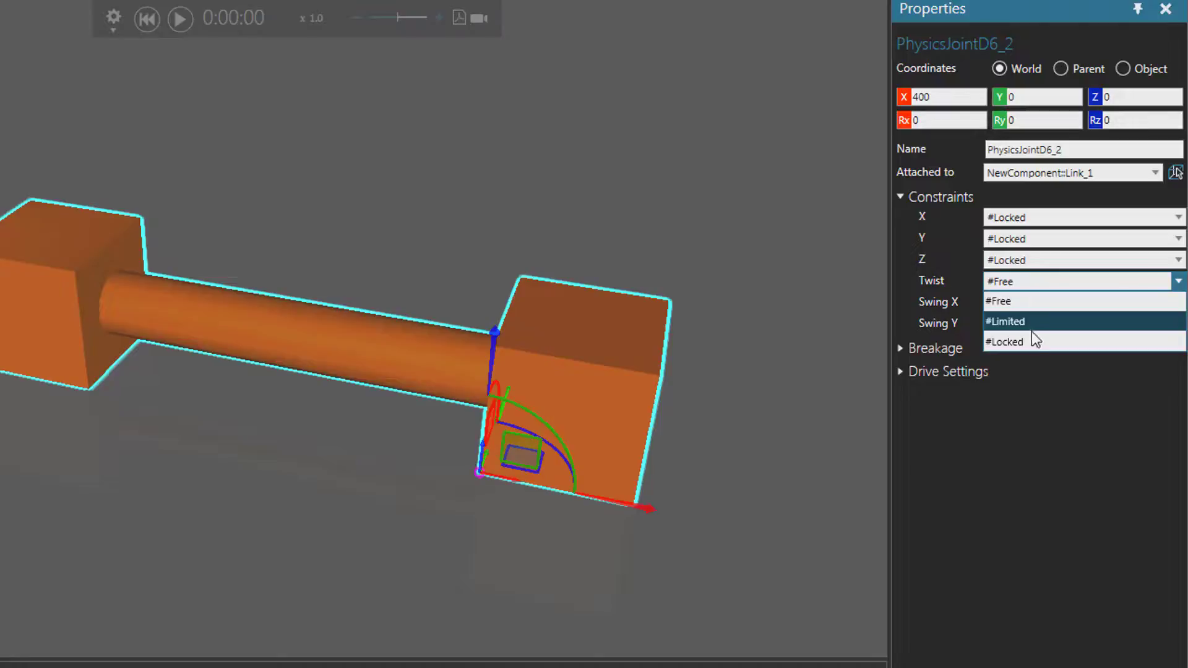
click(1031, 339)
click(1022, 303)
click(1030, 363)
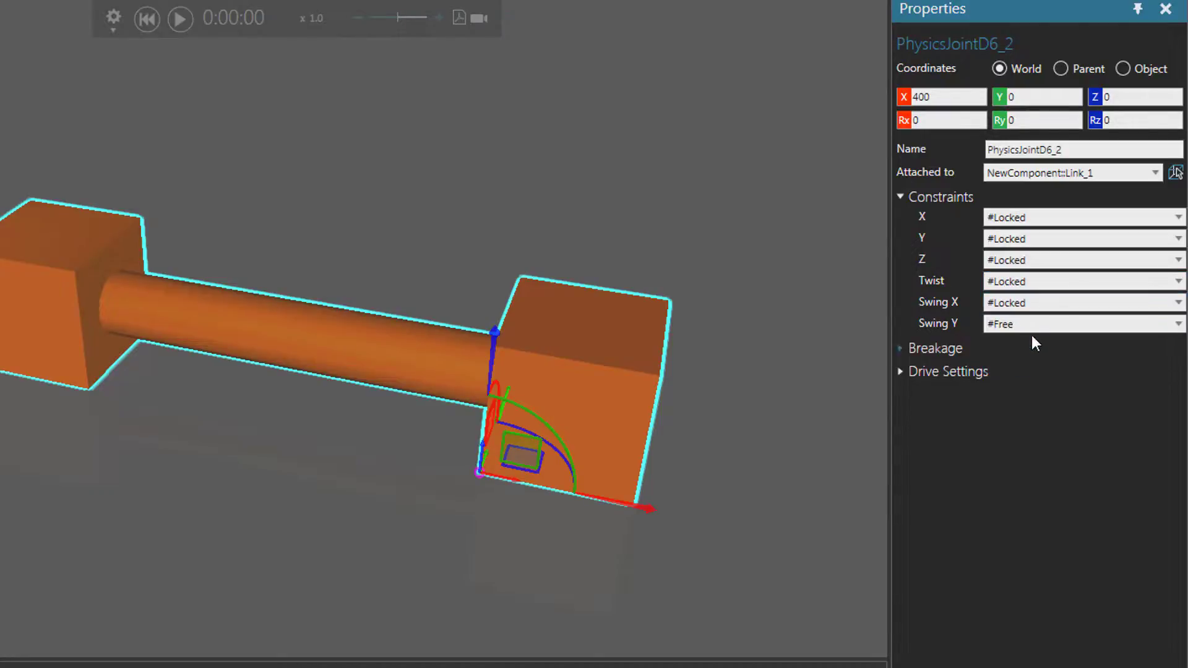
click(1031, 328)
key(Escape)
click(1033, 380)
Run the physics simulation and drag the dumbbell to confirm both blocks stay attached to the cylinder
click(180, 19)
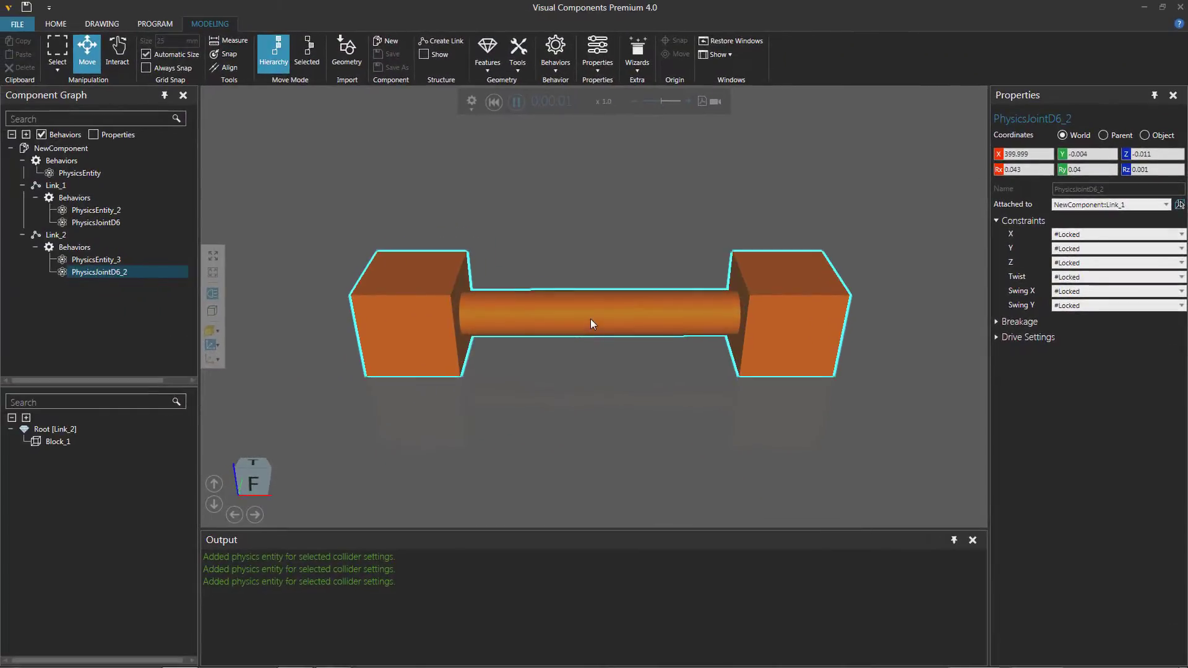
drag(590, 319, 600, 341)
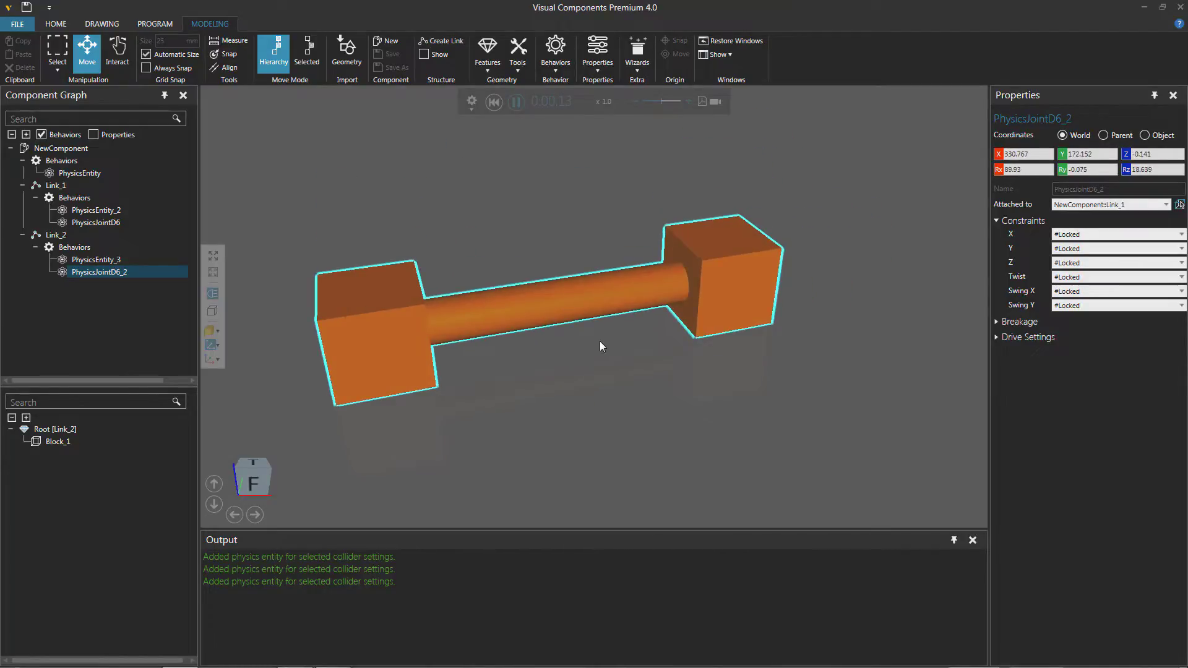